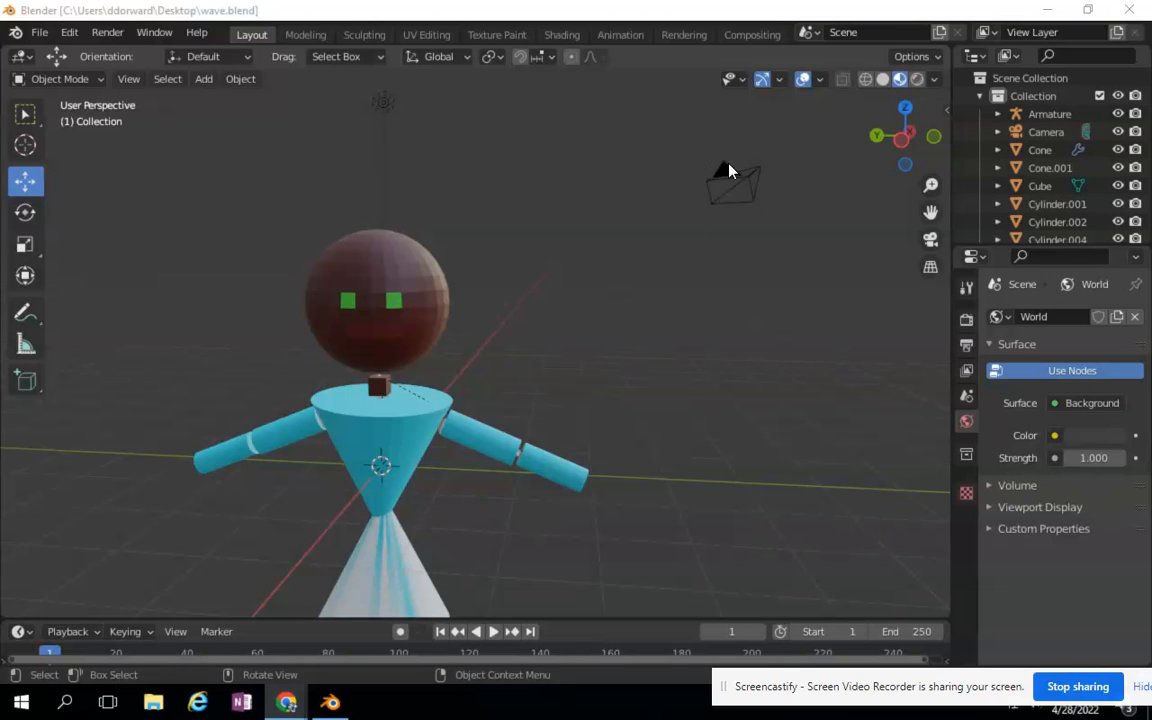
# - Hide the armature and join the character's head, neck, body and all four arm cylinders into a single object
pyautogui.click(1118, 113)
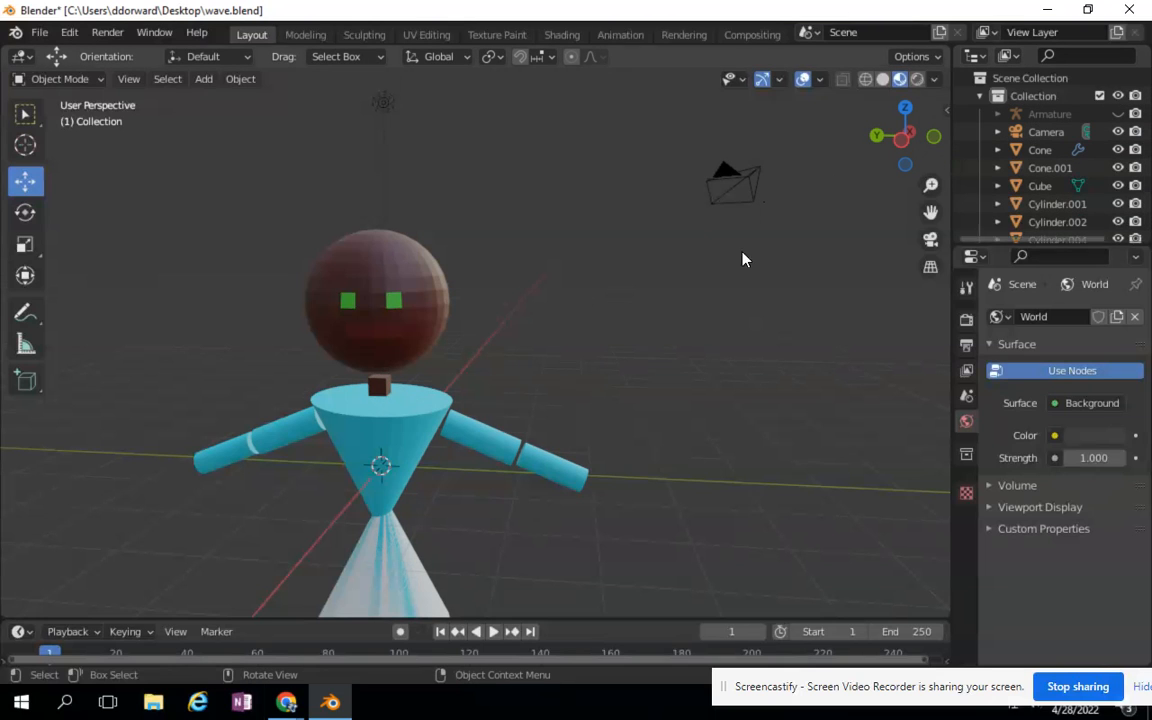
pyautogui.scroll(-2, 428, 305)
pyautogui.moveTo(320, 336); pyautogui.dragTo(537, 540)
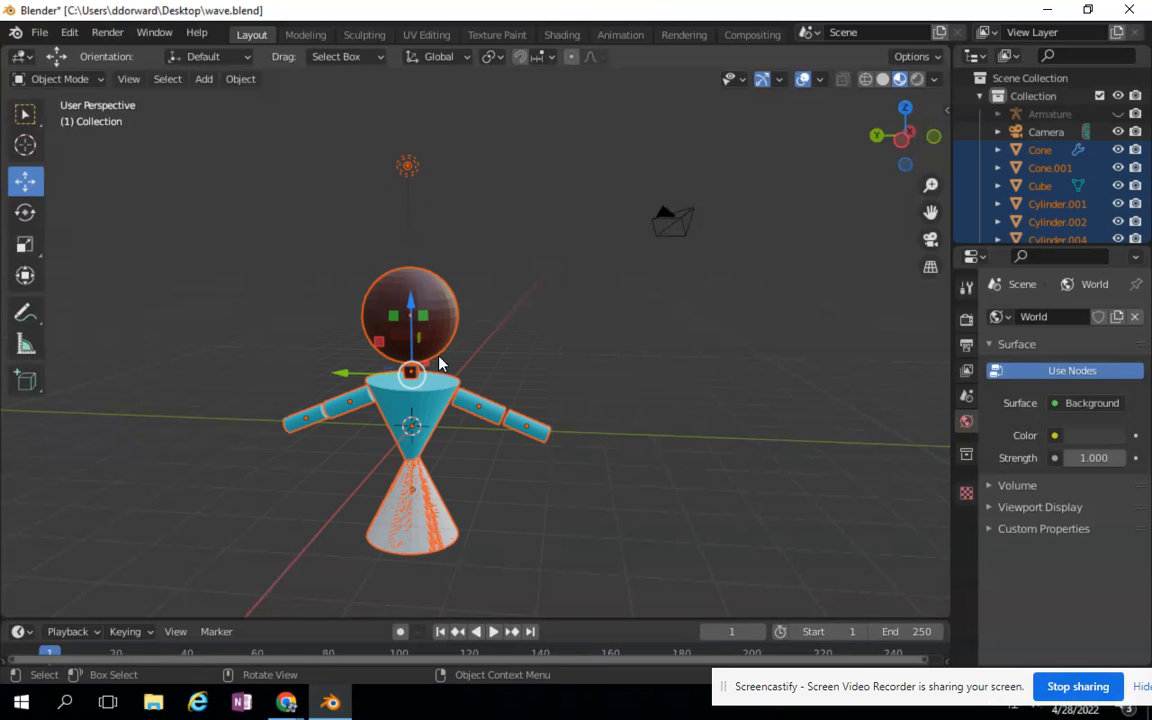
pyautogui.click(406, 314)
pyautogui.click(406, 339)
pyautogui.keyDown('shift'); pyautogui.click(436, 413); pyautogui.keyUp('shift')
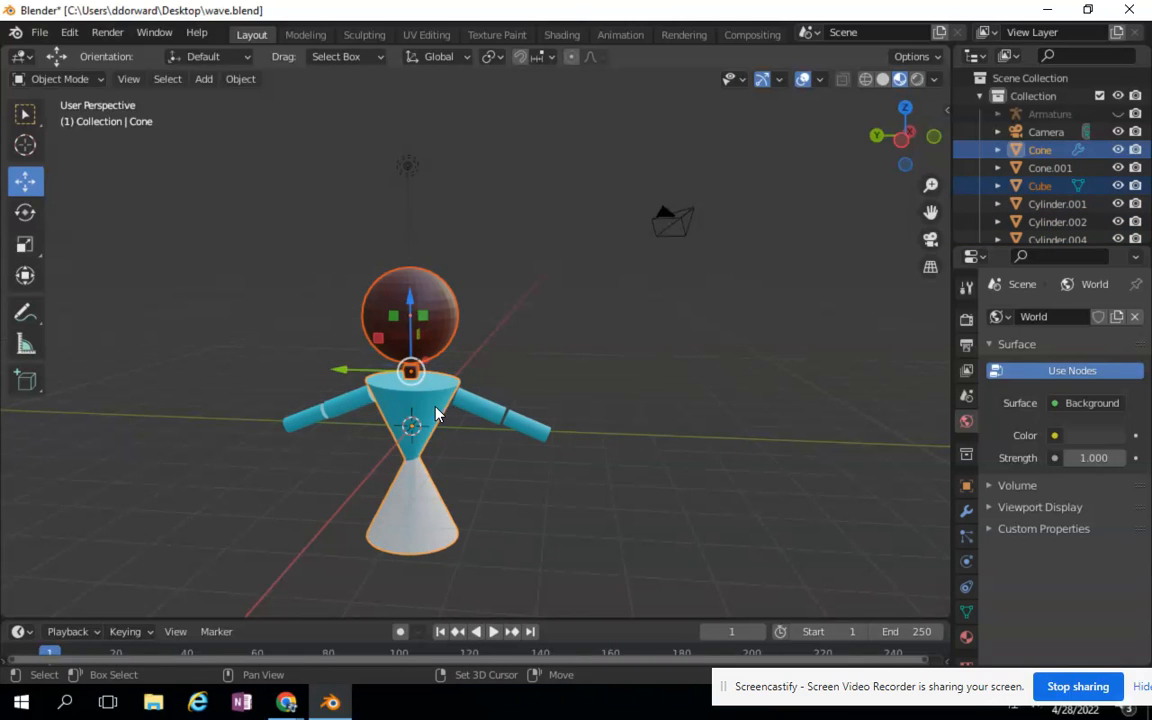
pyautogui.keyDown('shift'); pyautogui.click(478, 410); pyautogui.keyUp('shift')
pyautogui.keyDown('shift'); pyautogui.click(523, 419); pyautogui.keyUp('shift')
pyautogui.keyDown('shift'); pyautogui.click(339, 408); pyautogui.keyUp('shift')
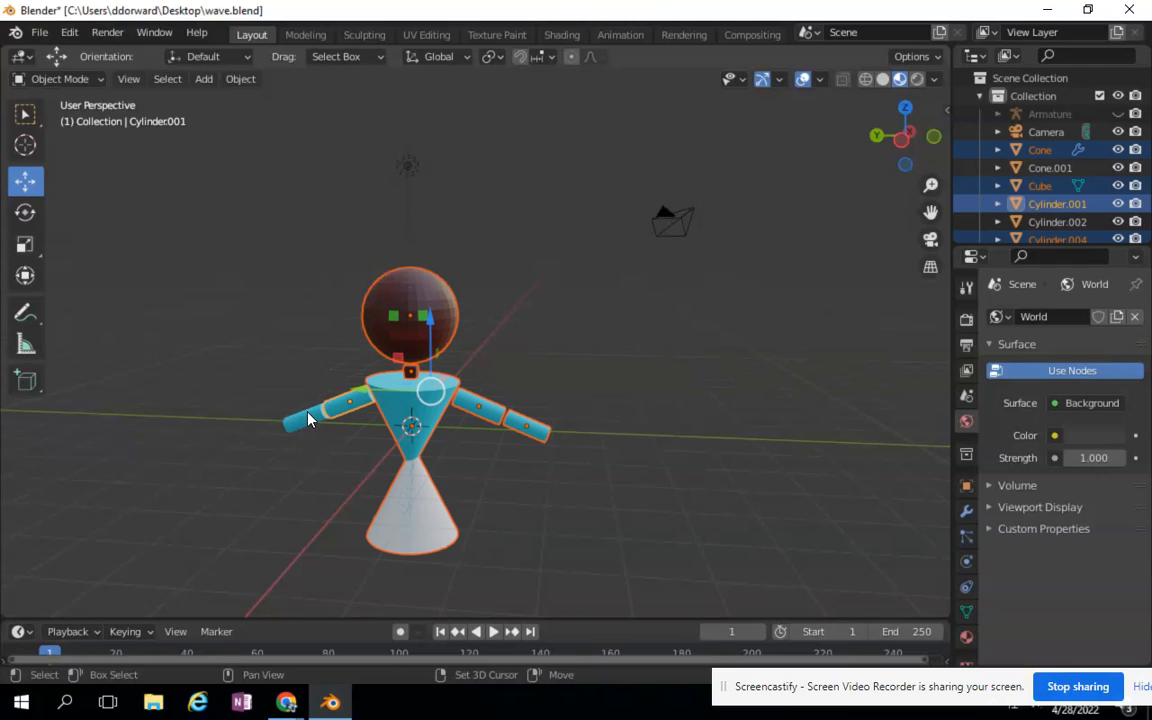
pyautogui.keyDown('shift'); pyautogui.click(309, 412); pyautogui.keyUp('shift')
pyautogui.rightClick(352, 312)
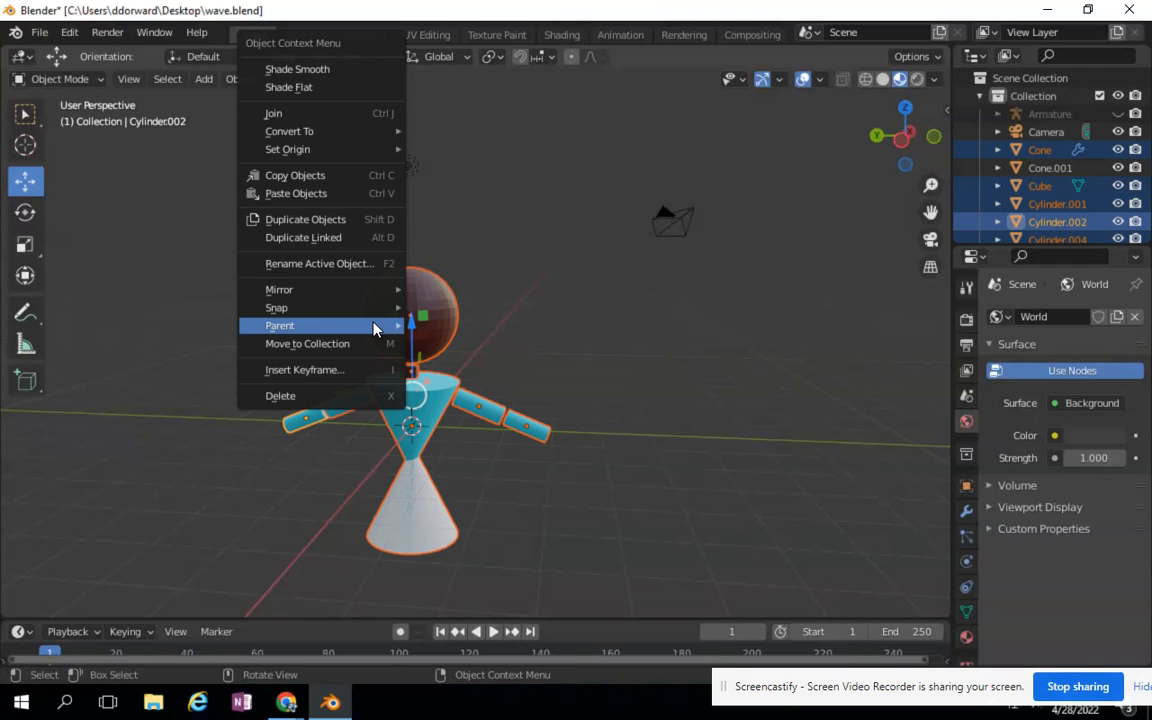
pyautogui.click(289, 117)
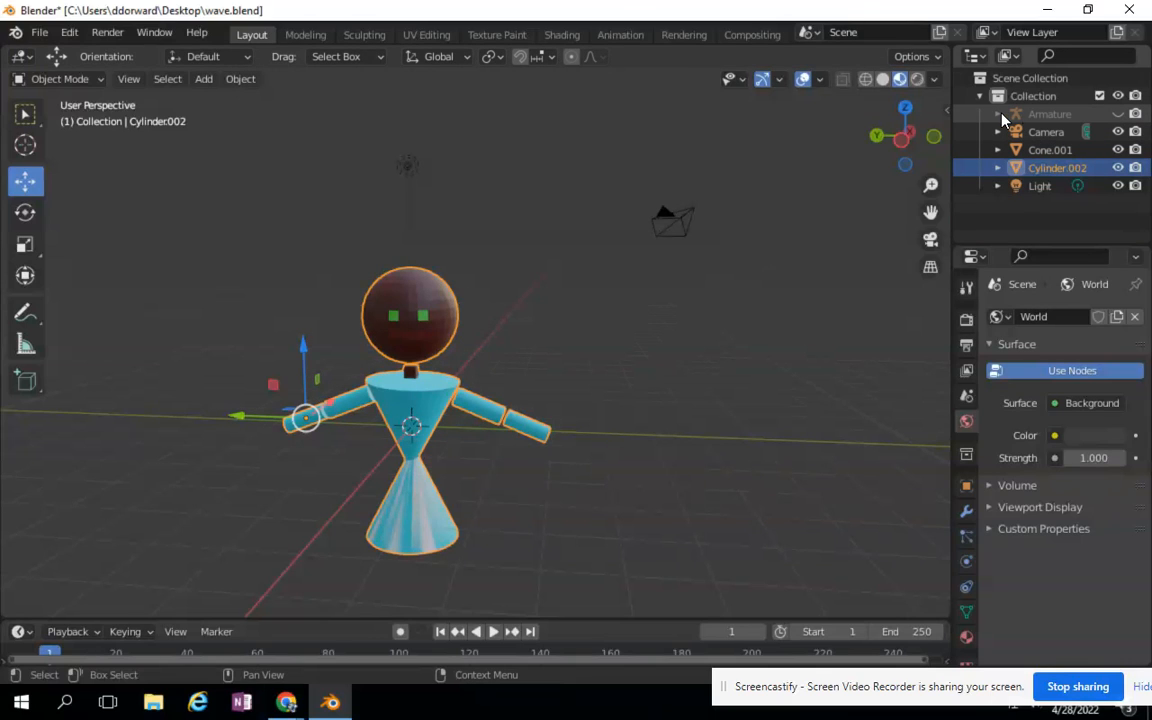
# - Unhide the armature, show the scene in wireframe, and parent the joined mesh to the armature with automatic weights
pyautogui.click(1117, 114)
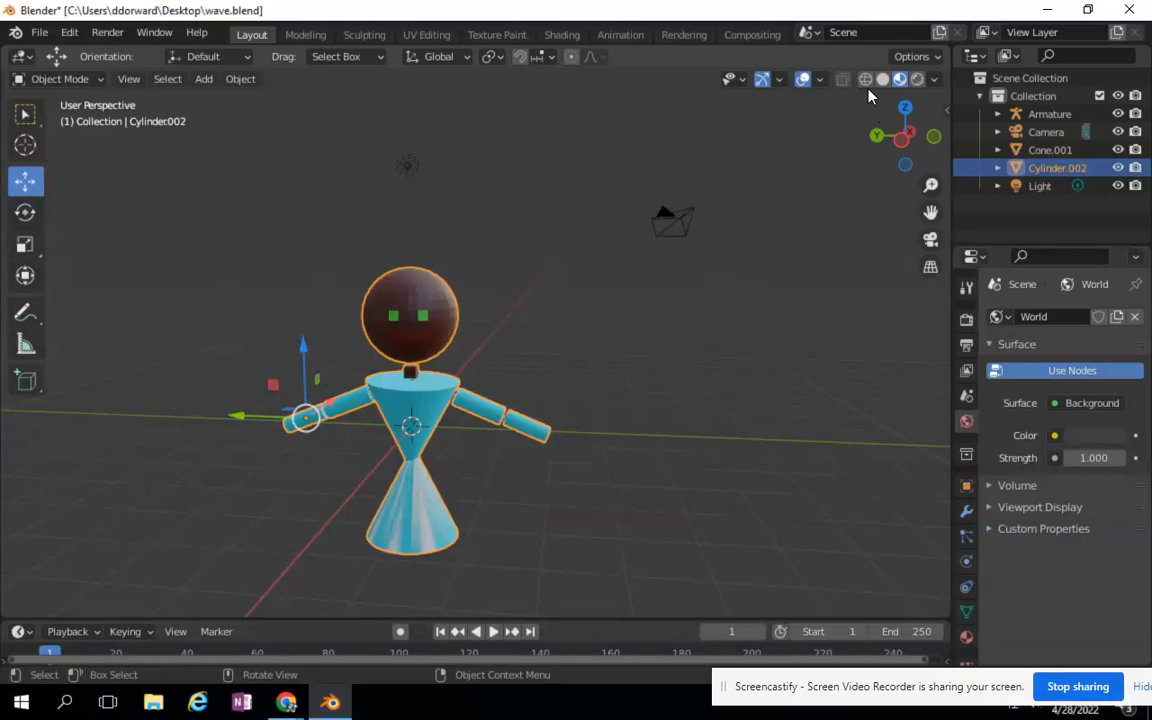
pyautogui.click(866, 80)
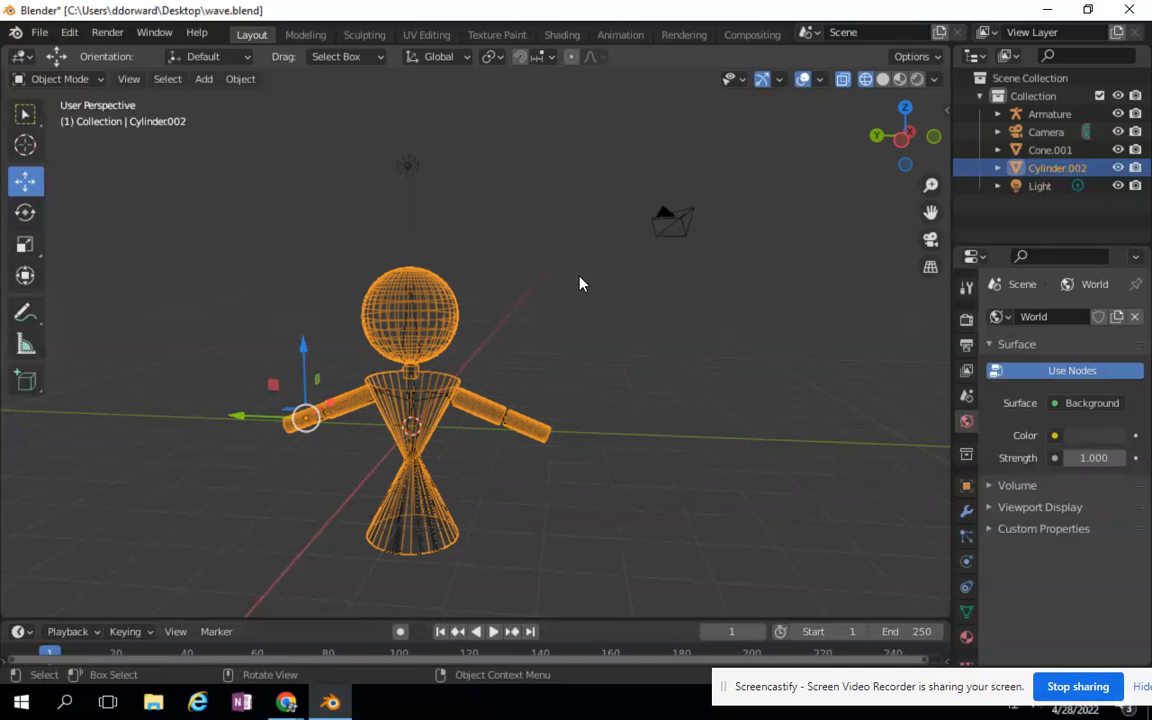
pyautogui.scroll(6, 579, 290)
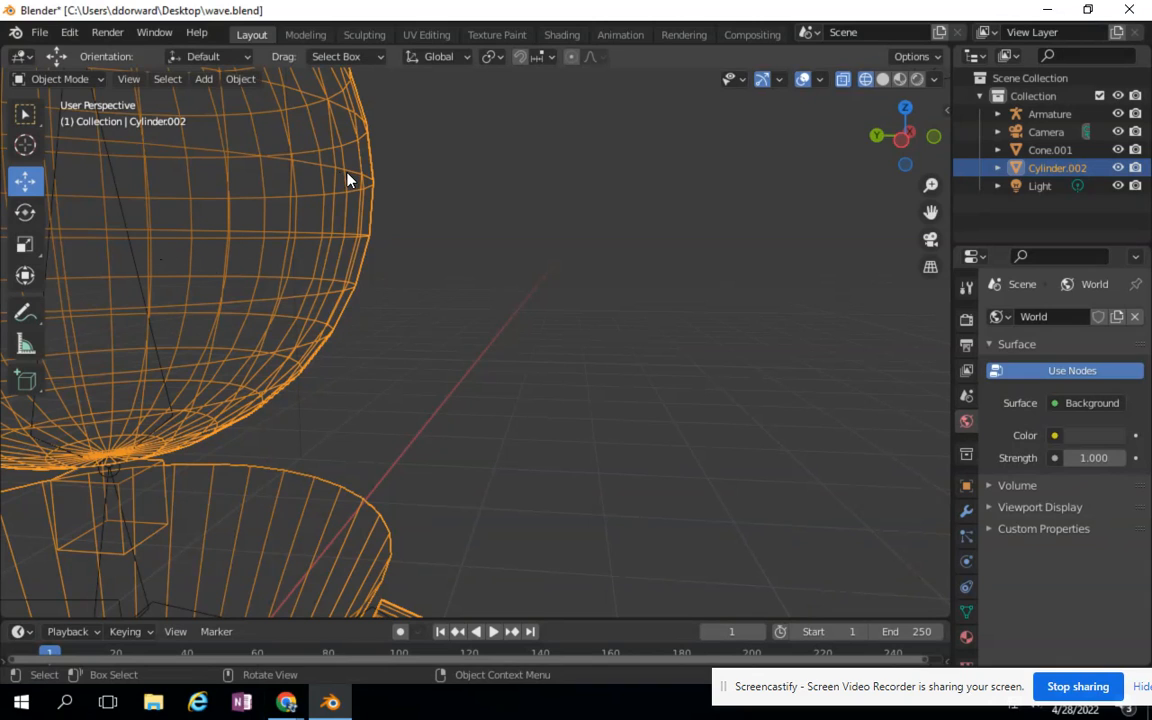
pyautogui.keyDown('shift'); pyautogui.click(123, 220); pyautogui.keyUp('shift')
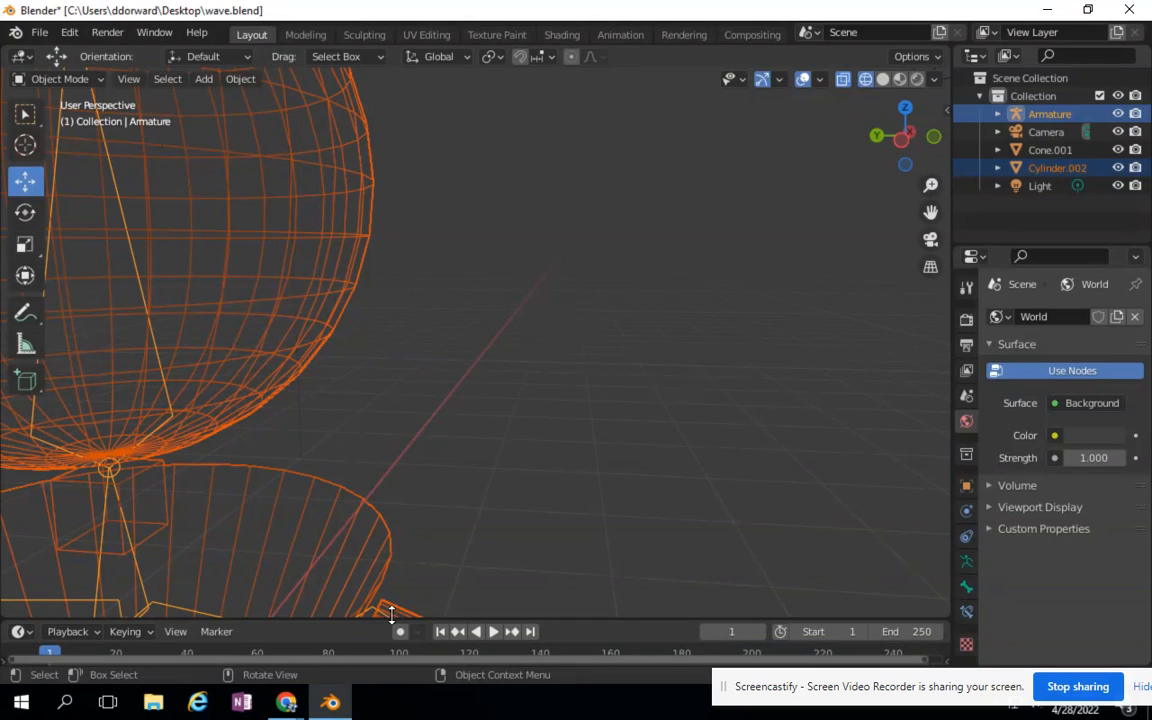
pyautogui.rightClick(340, 150)
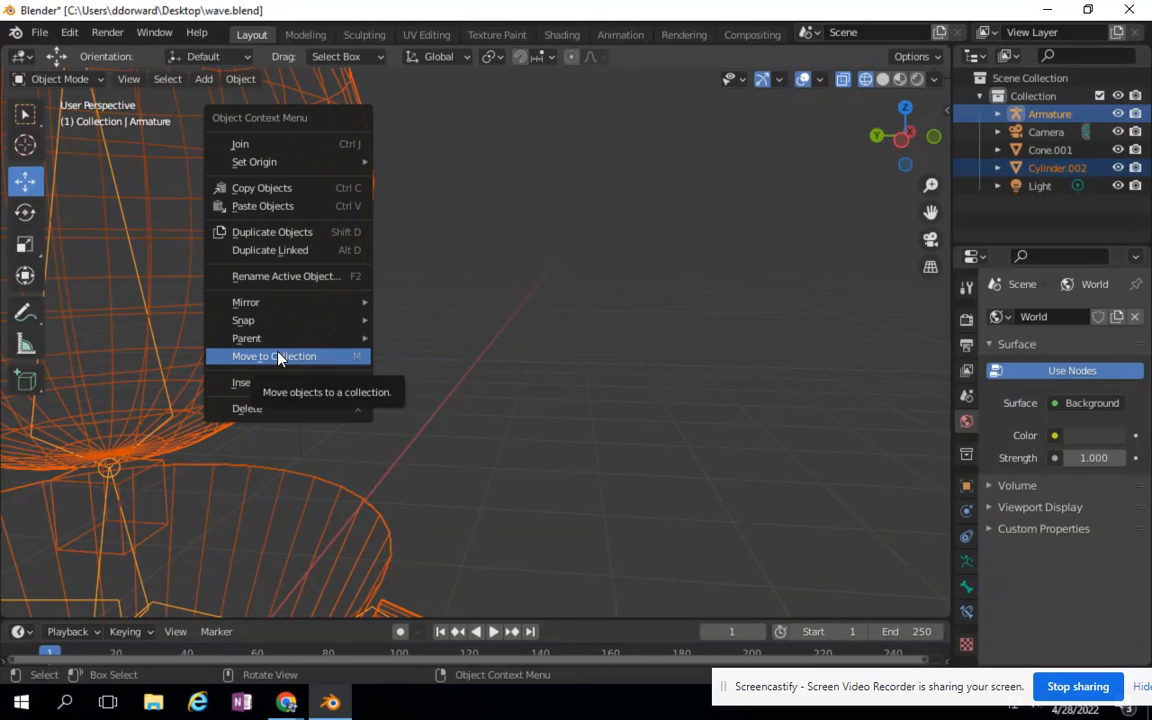
pyautogui.moveTo(278, 338)
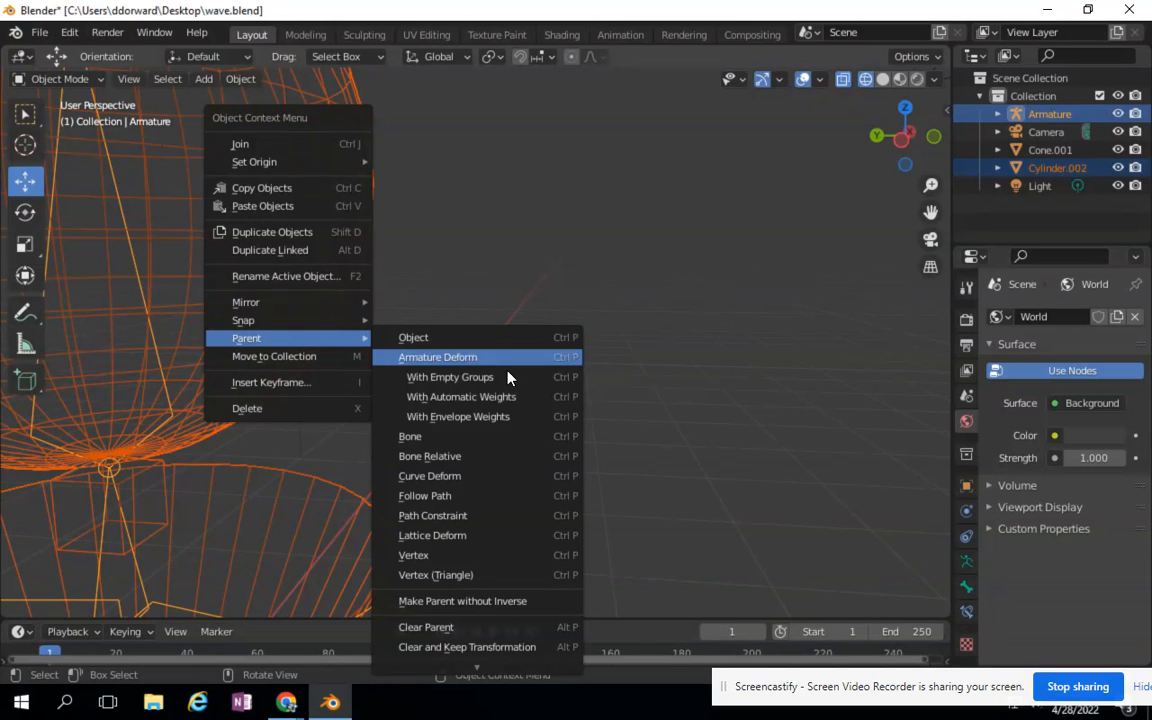
pyautogui.click(488, 398)
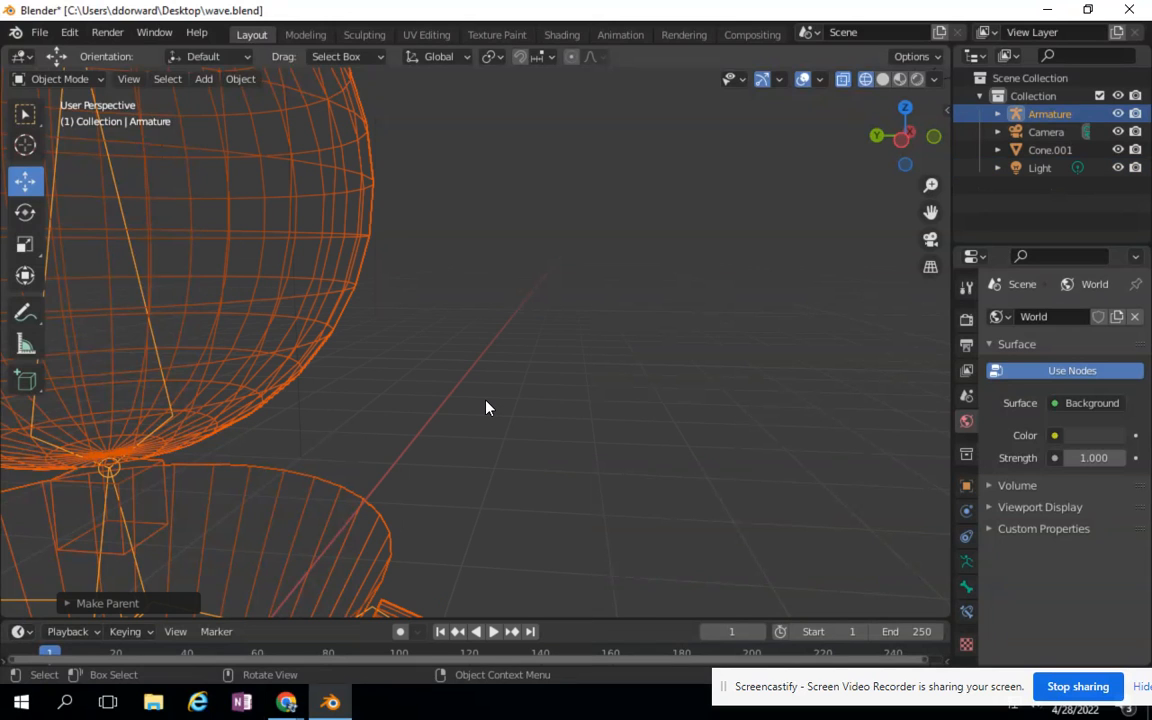
# - Enlarge the timeline area and switch the armature to Pose Mode
pyautogui.scroll(-5, 496, 378)
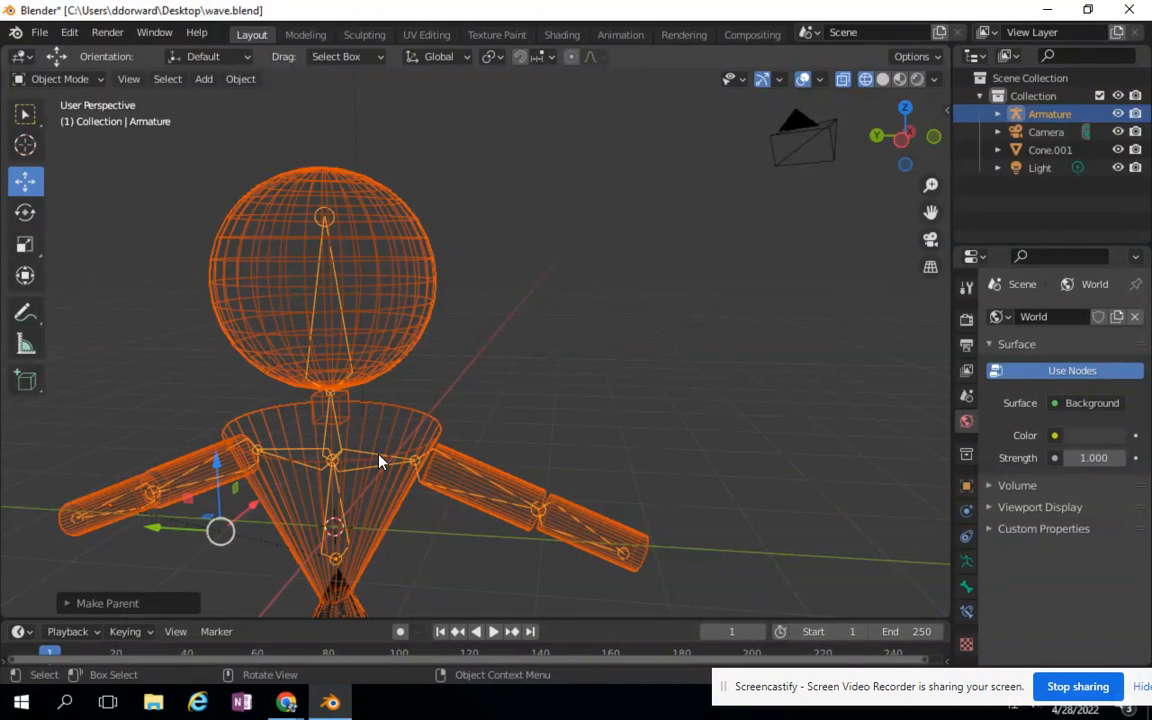
pyautogui.scroll(-1, 379, 456)
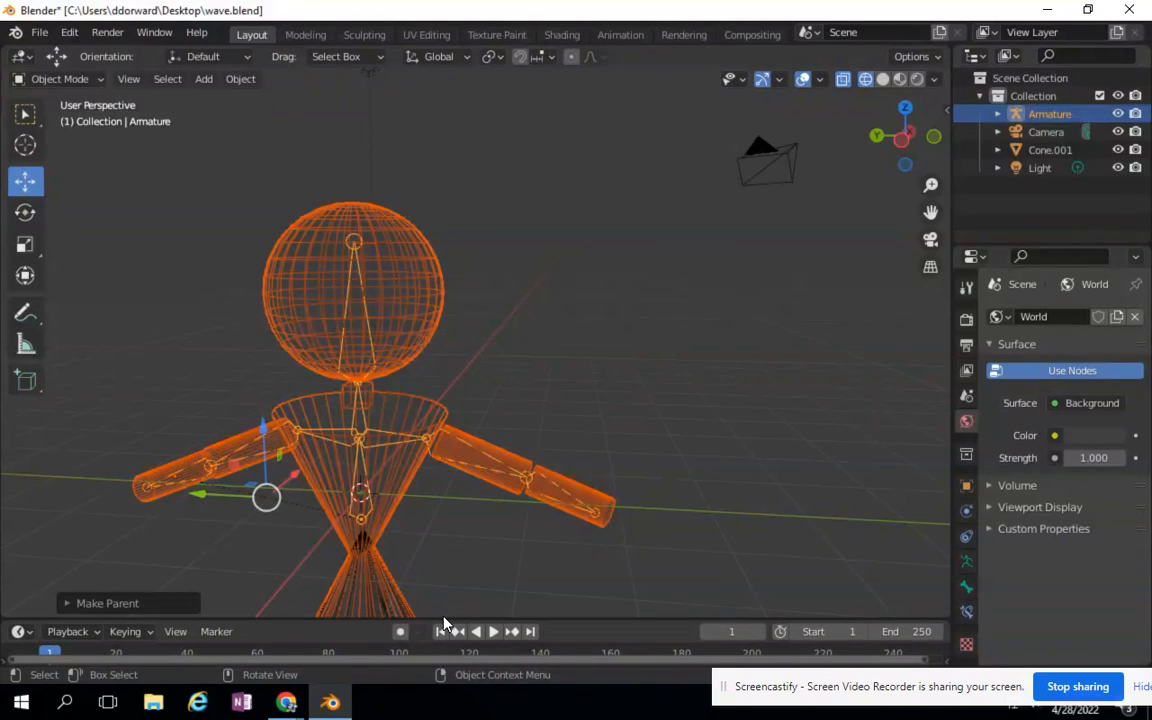
pyautogui.moveTo(441, 620); pyautogui.dragTo(453, 521)
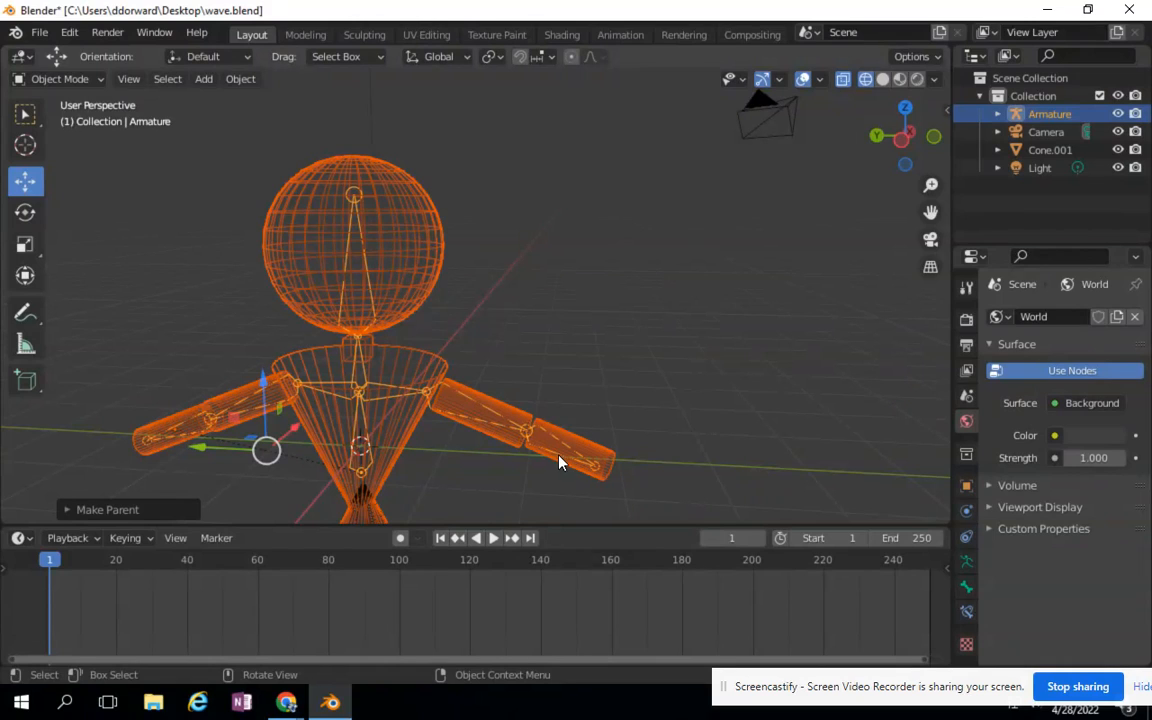
pyautogui.click(54, 77)
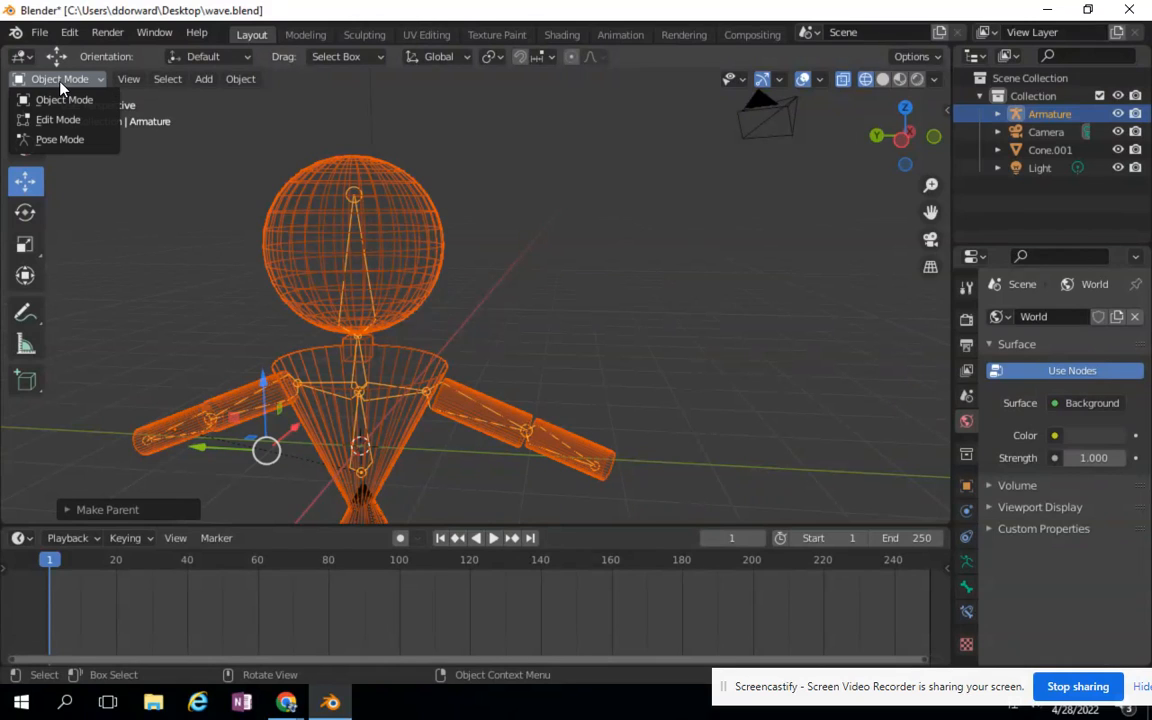
pyautogui.click(54, 142)
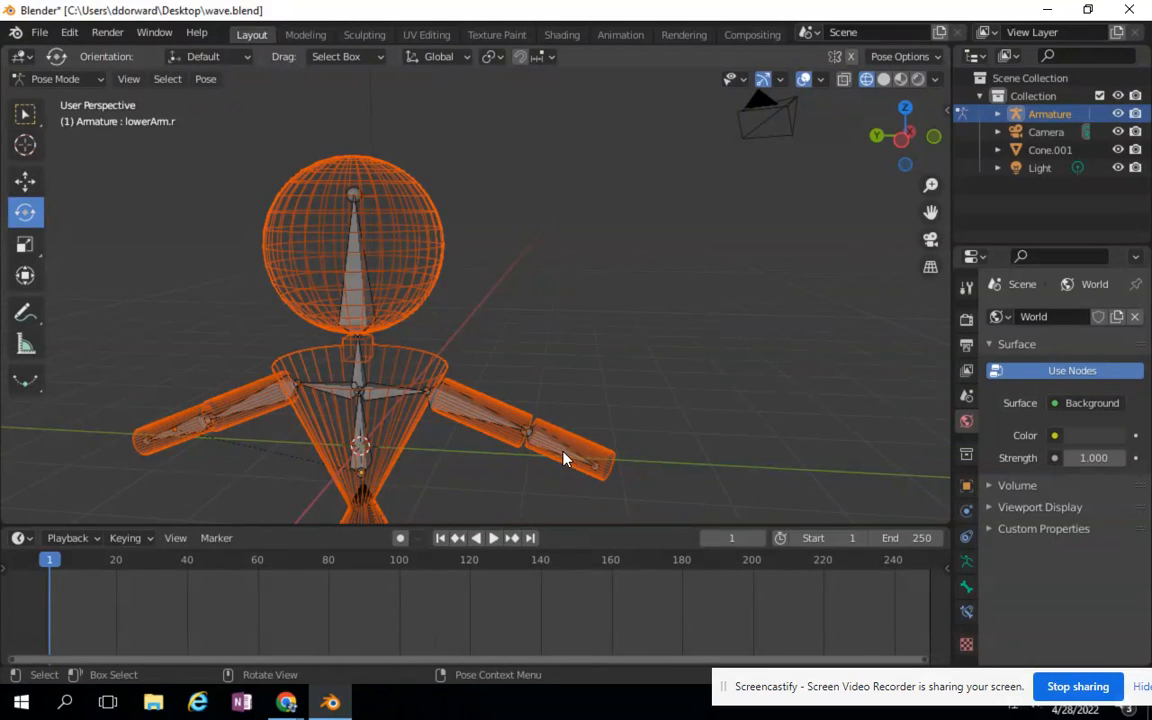
# - Try rotating the lowerArm.r bone upward, and undo the rotation
pyautogui.click(594, 476)
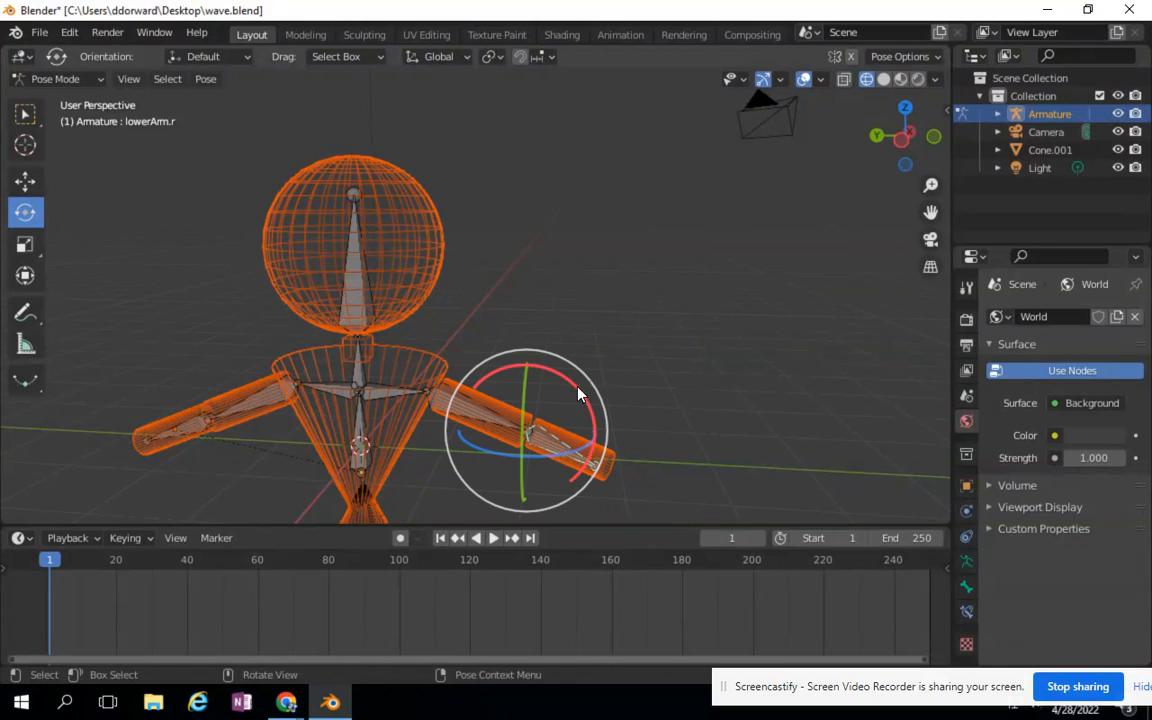
pyautogui.moveTo(580, 398); pyautogui.dragTo(535, 336)
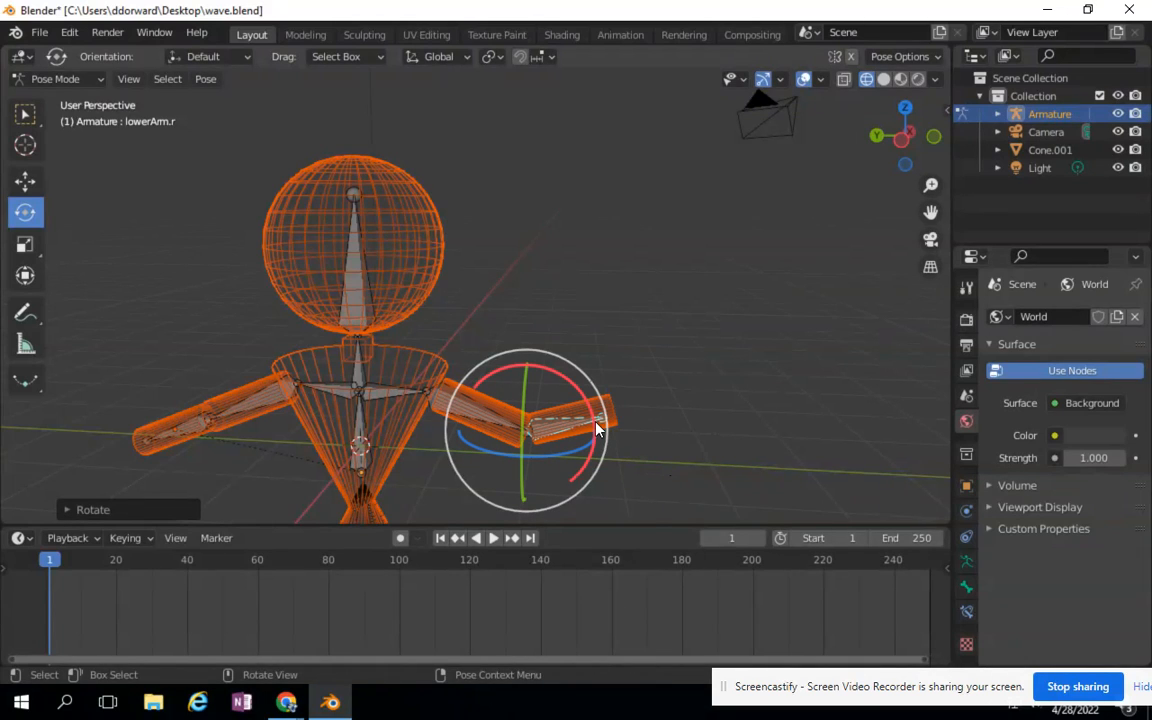
pyautogui.hotkey('ctrl', 'z')
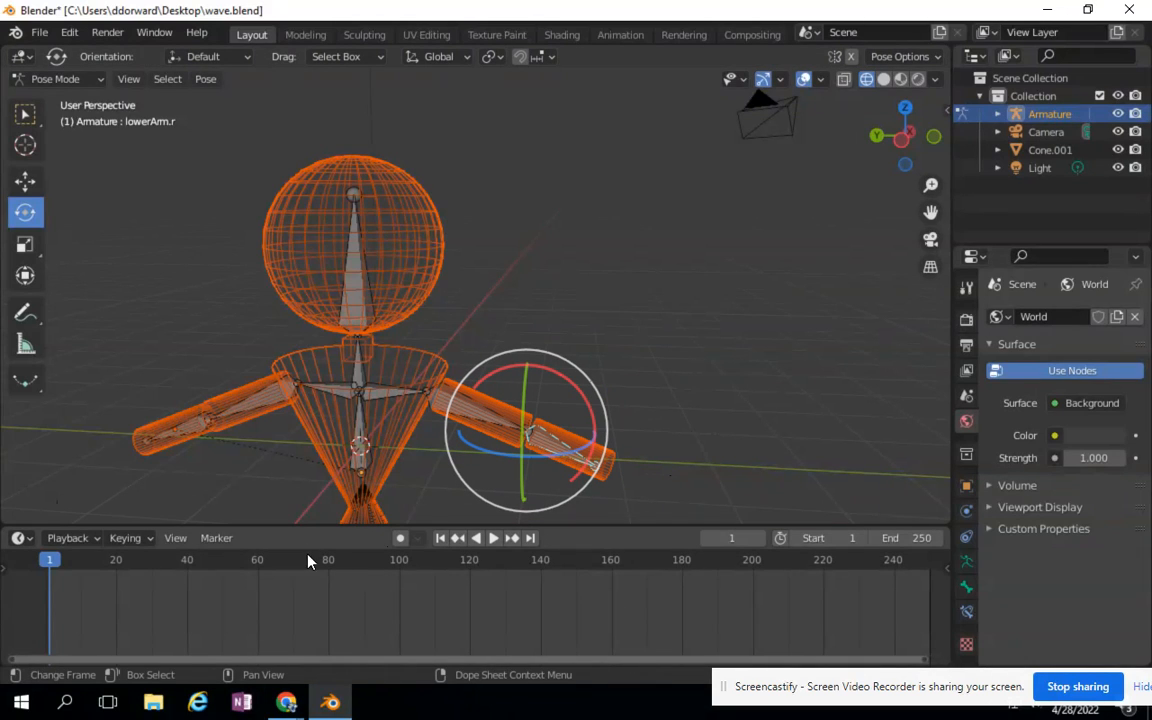
# - Enlarge the timeline further and insert a Location & Rotation keyframe for all of the armature's bones at frame 1
pyautogui.moveTo(303, 524); pyautogui.dragTo(316, 476)
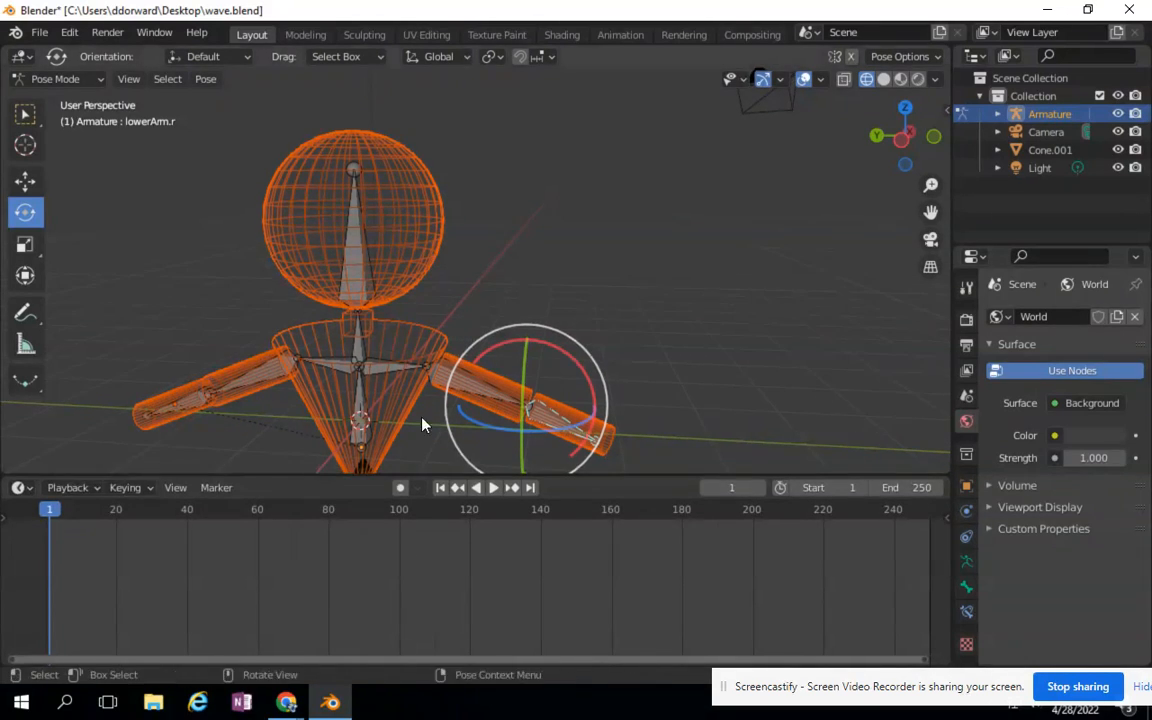
pyautogui.moveTo(671, 467); pyautogui.dragTo(148, 197)
pyautogui.moveTo(669, 470); pyautogui.dragTo(235, 264)
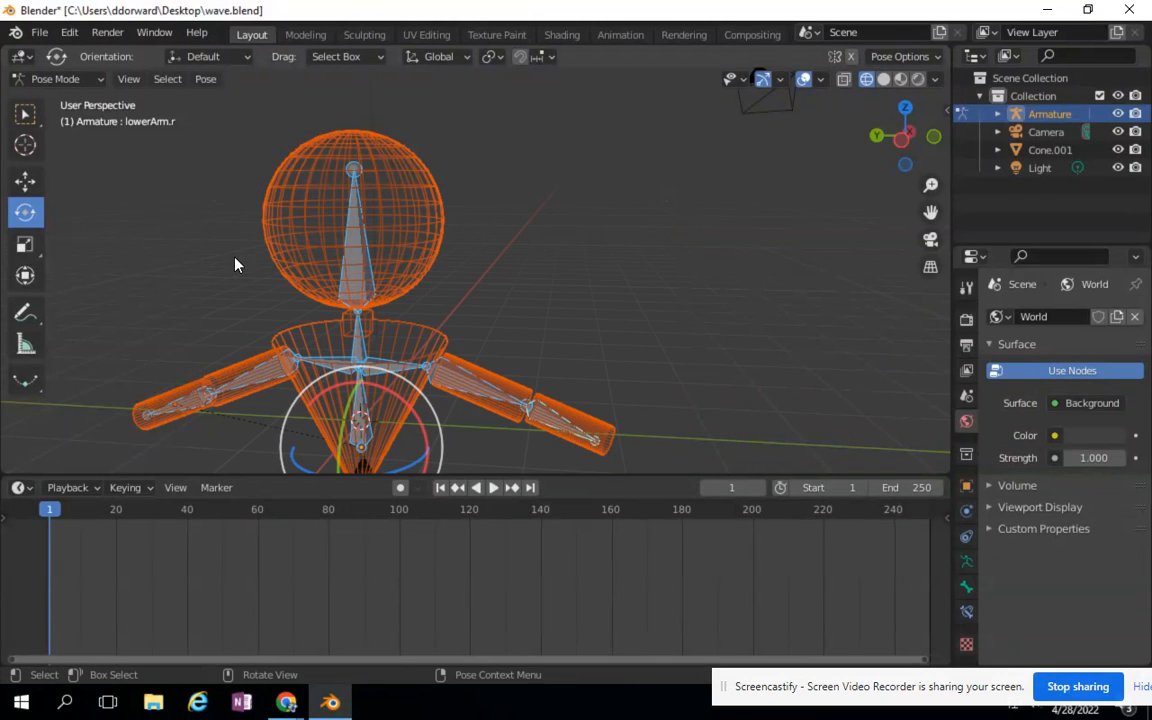
pyautogui.rightClick(357, 266)
pyautogui.click(305, 260)
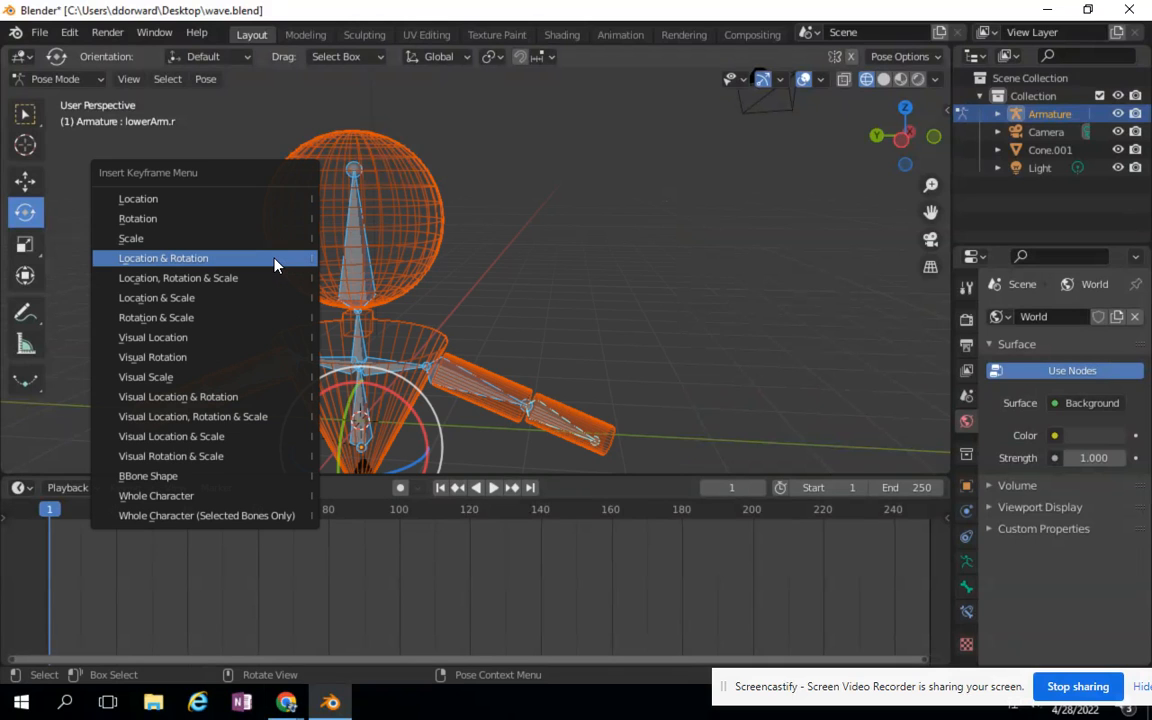
pyautogui.click(278, 260)
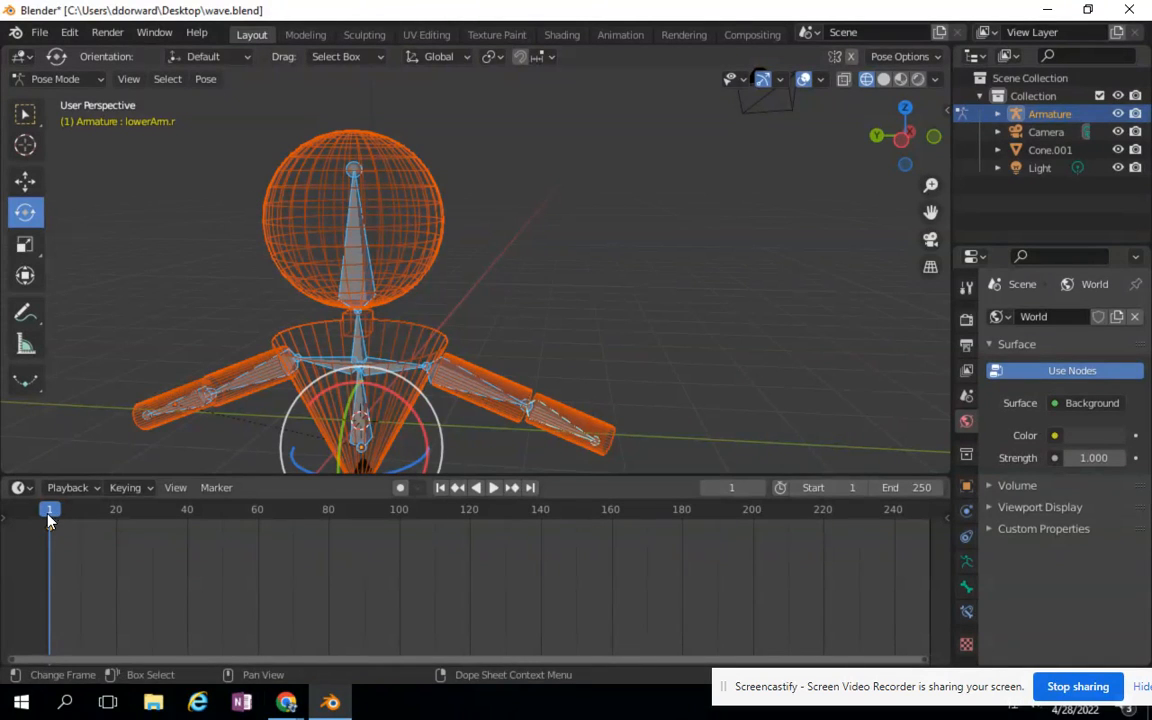
# - At frame 30, rotate the lowerArm.r bone upward and insert a Location & Rotation keyframe for it
pyautogui.moveTo(49, 520); pyautogui.dragTo(151, 528)
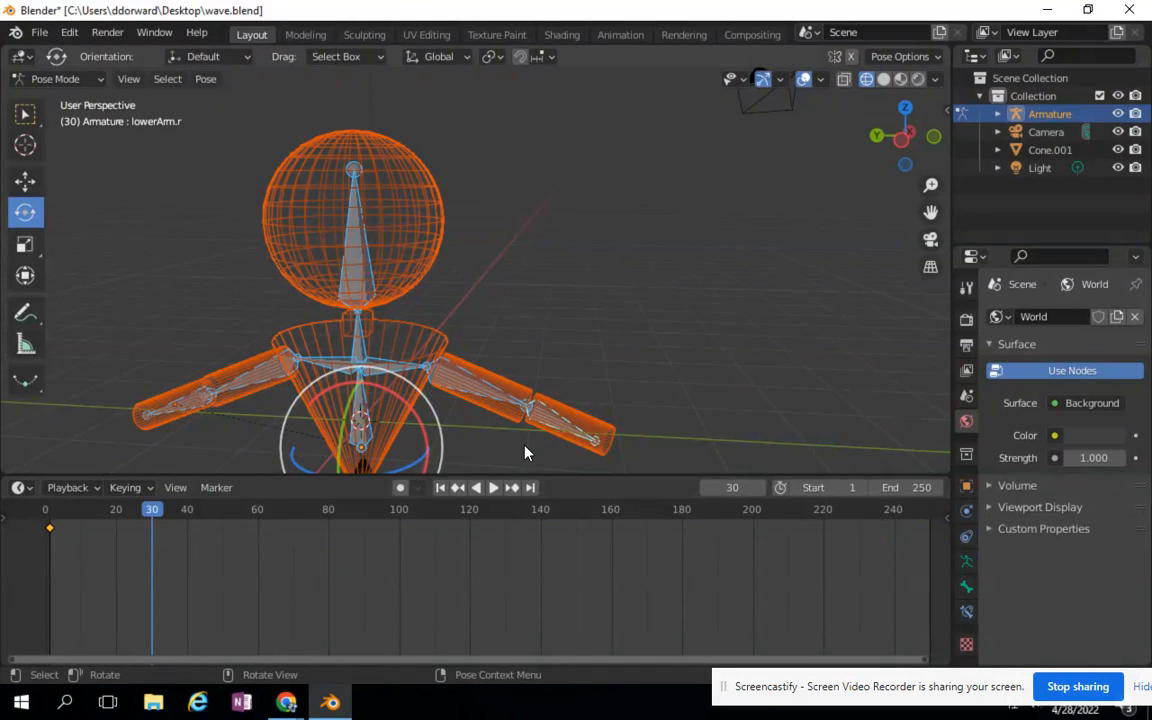
pyautogui.click(557, 432)
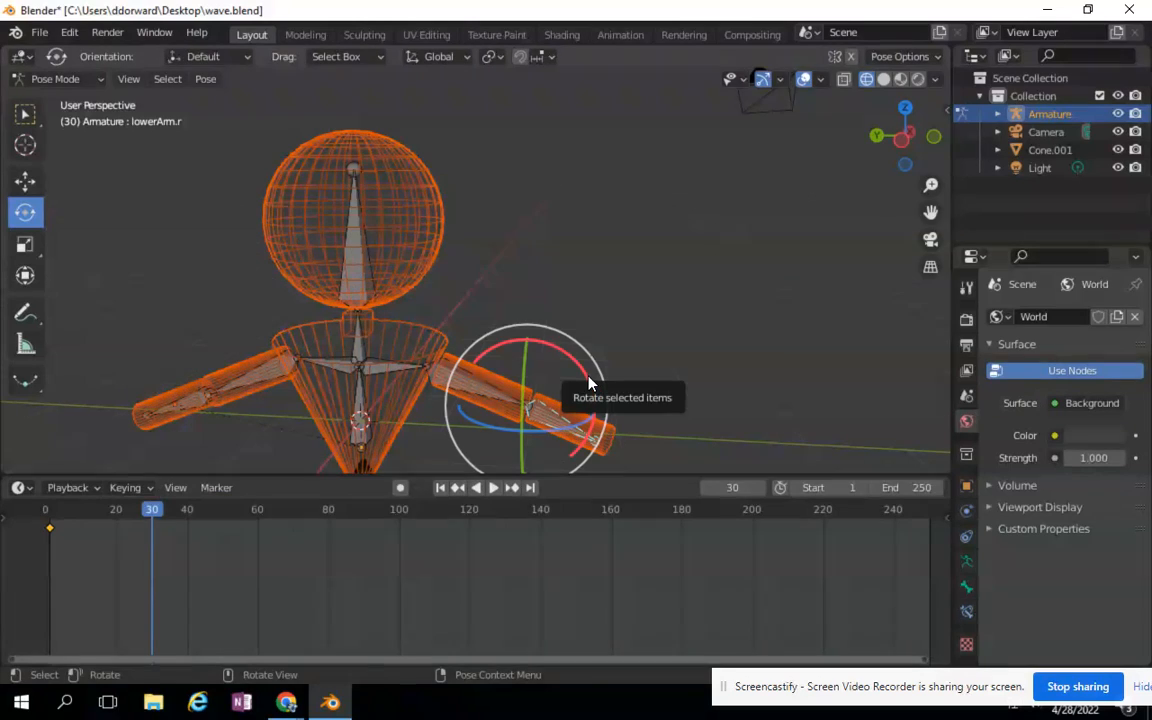
pyautogui.moveTo(587, 382); pyautogui.dragTo(527, 316)
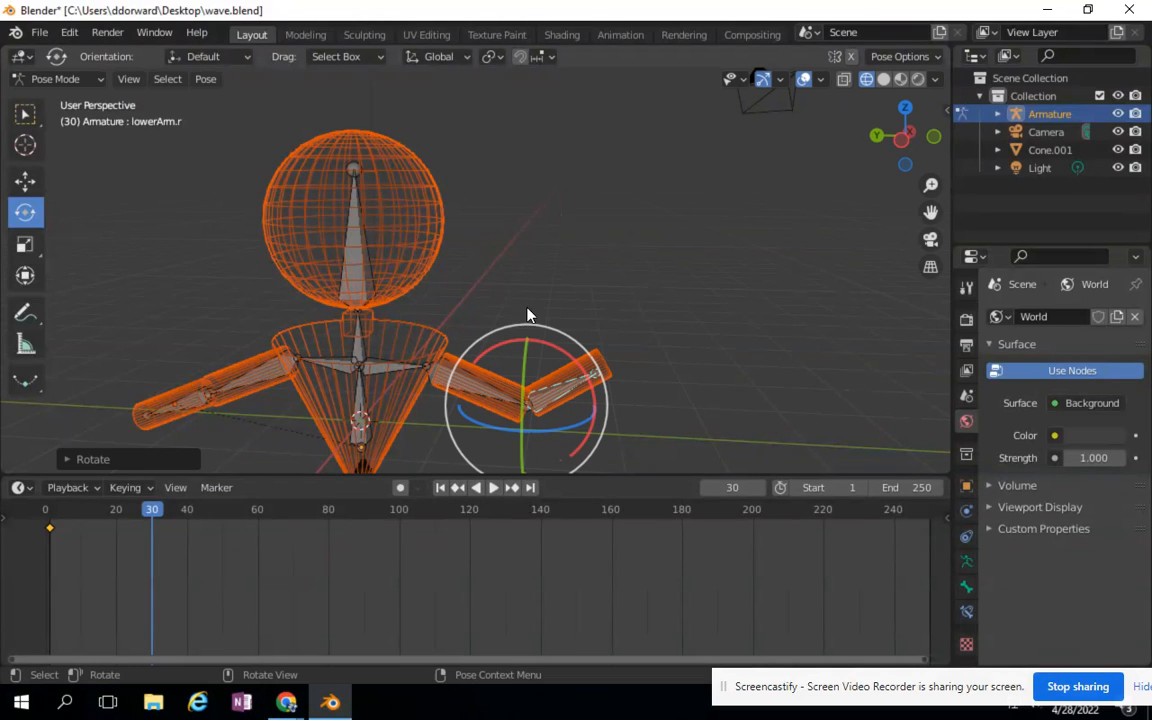
pyautogui.rightClick(551, 404)
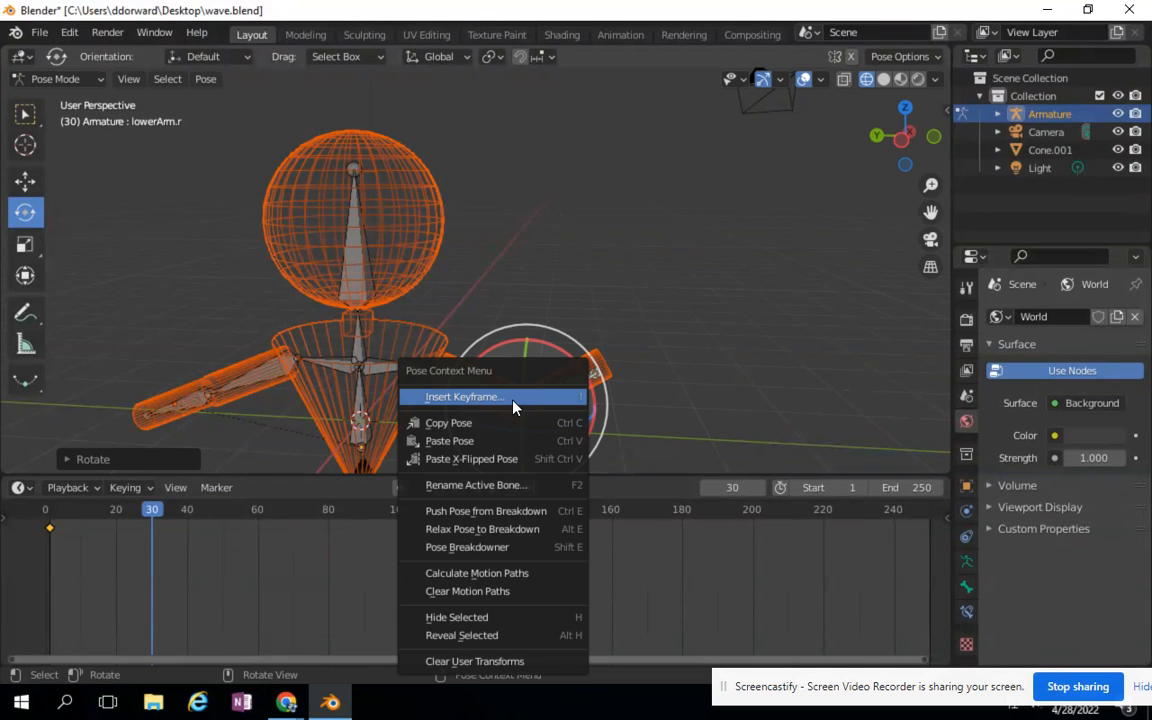
pyautogui.click(510, 399)
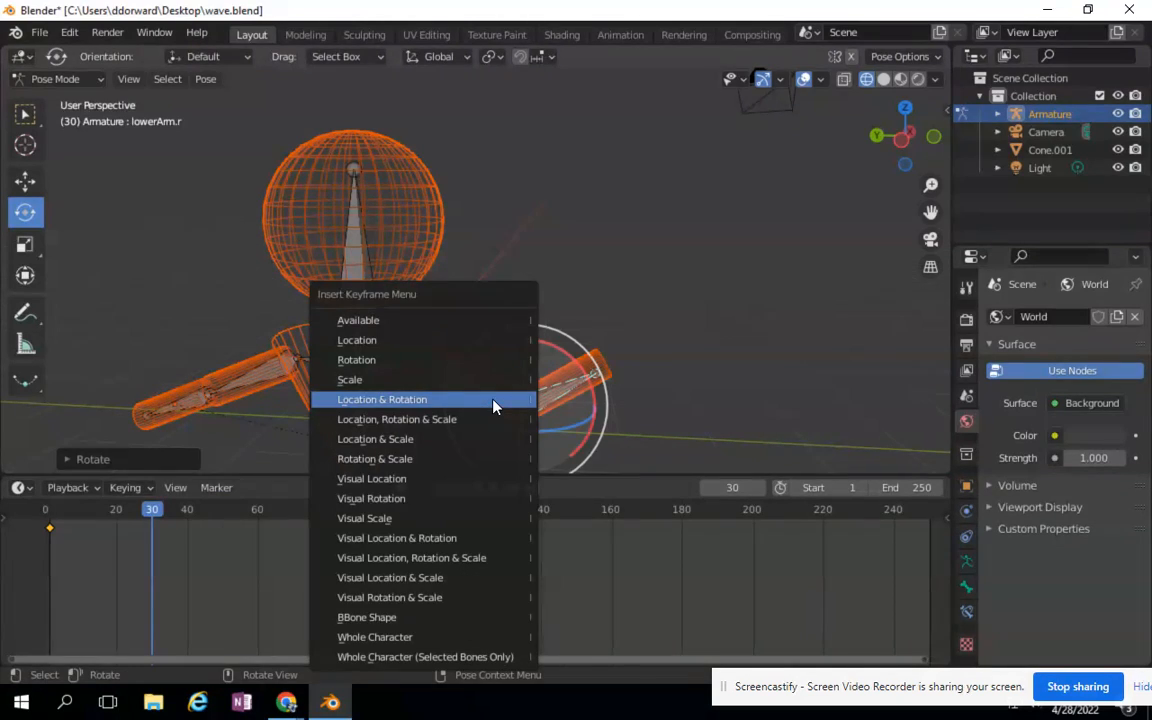
pyautogui.click(377, 403)
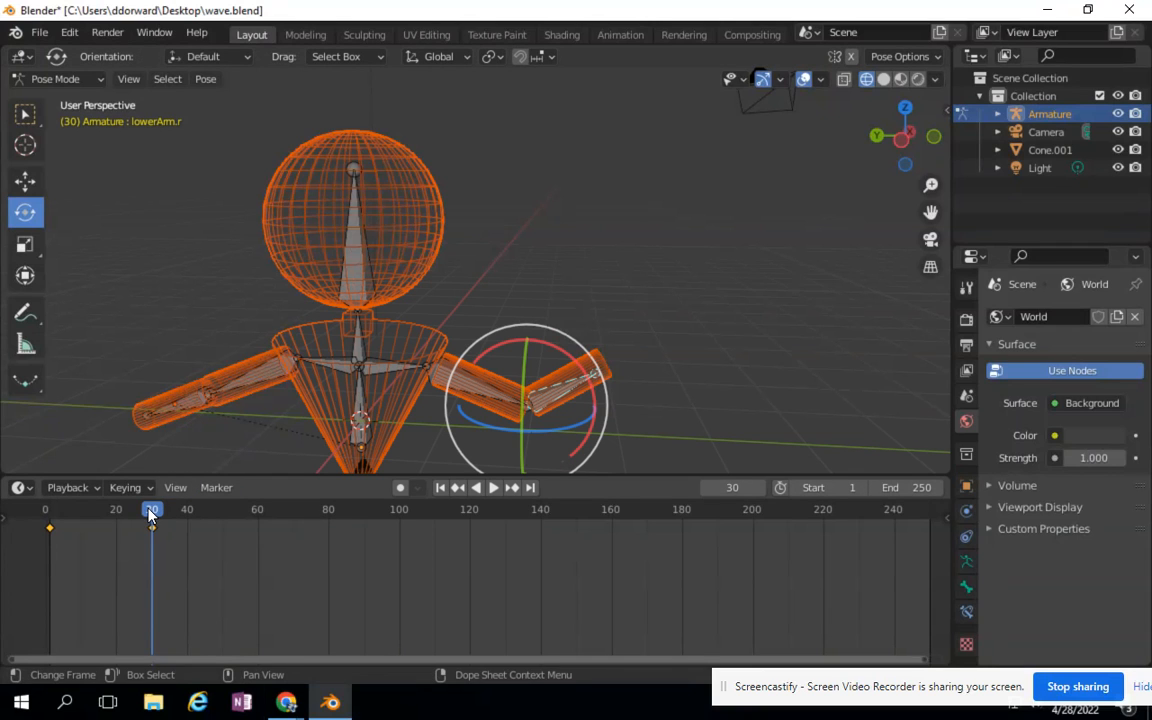
# - At frame 54, rotate the lowerArm.r bone back down and keyframe its location and rotation
pyautogui.moveTo(150, 515); pyautogui.dragTo(236, 540)
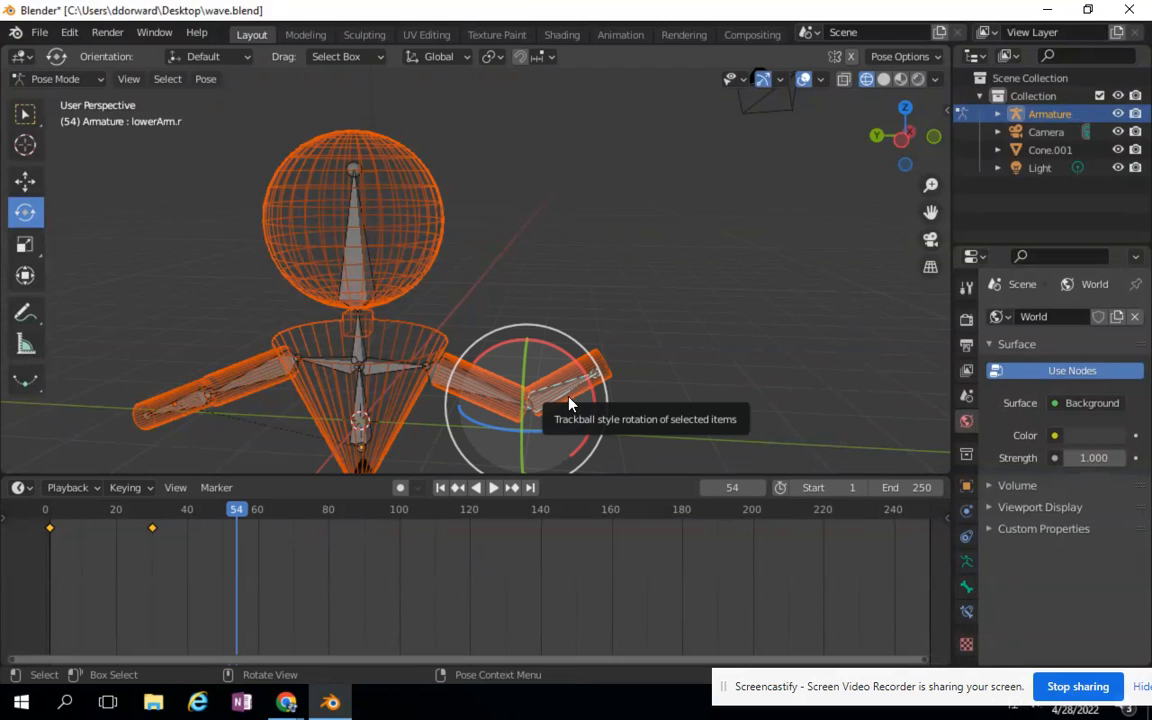
pyautogui.moveTo(579, 373); pyautogui.dragTo(597, 458)
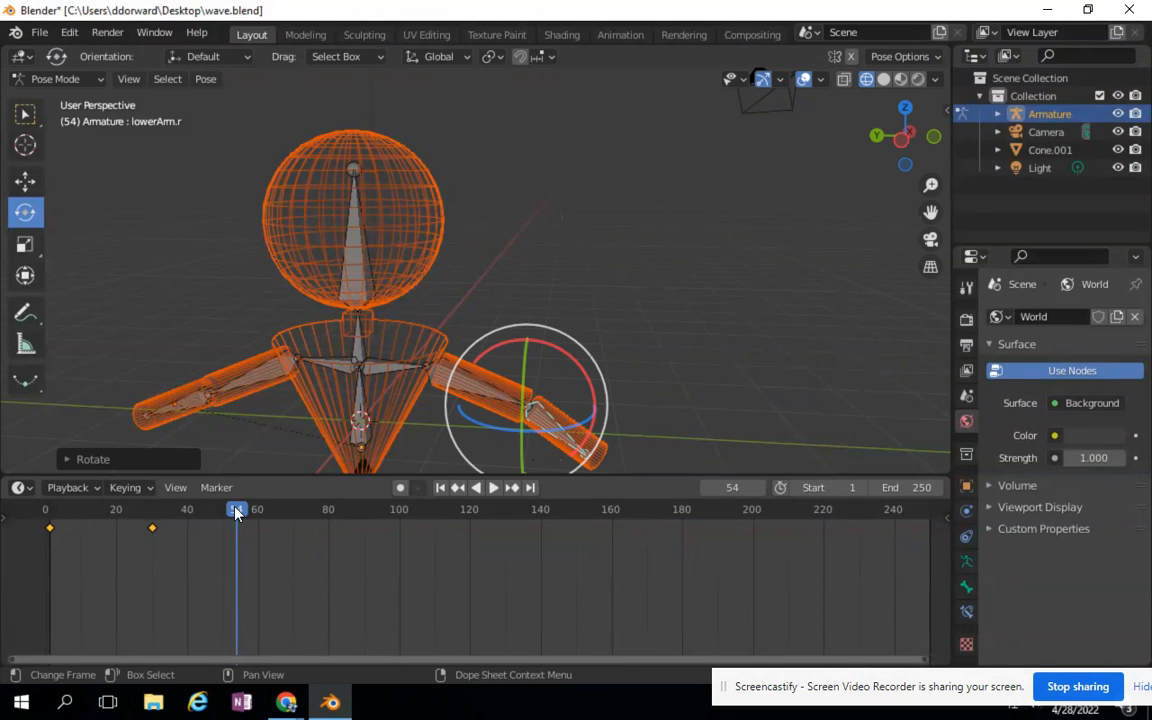
pyautogui.rightClick(548, 424)
pyautogui.click(420, 396)
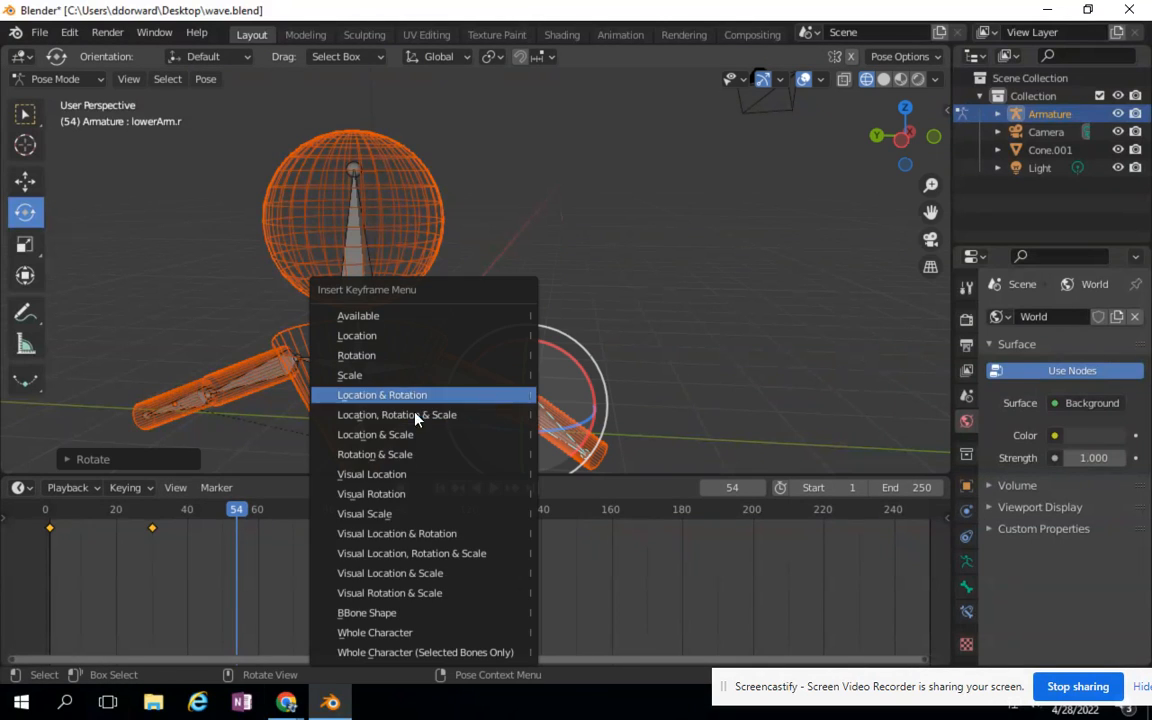
pyautogui.click(391, 414)
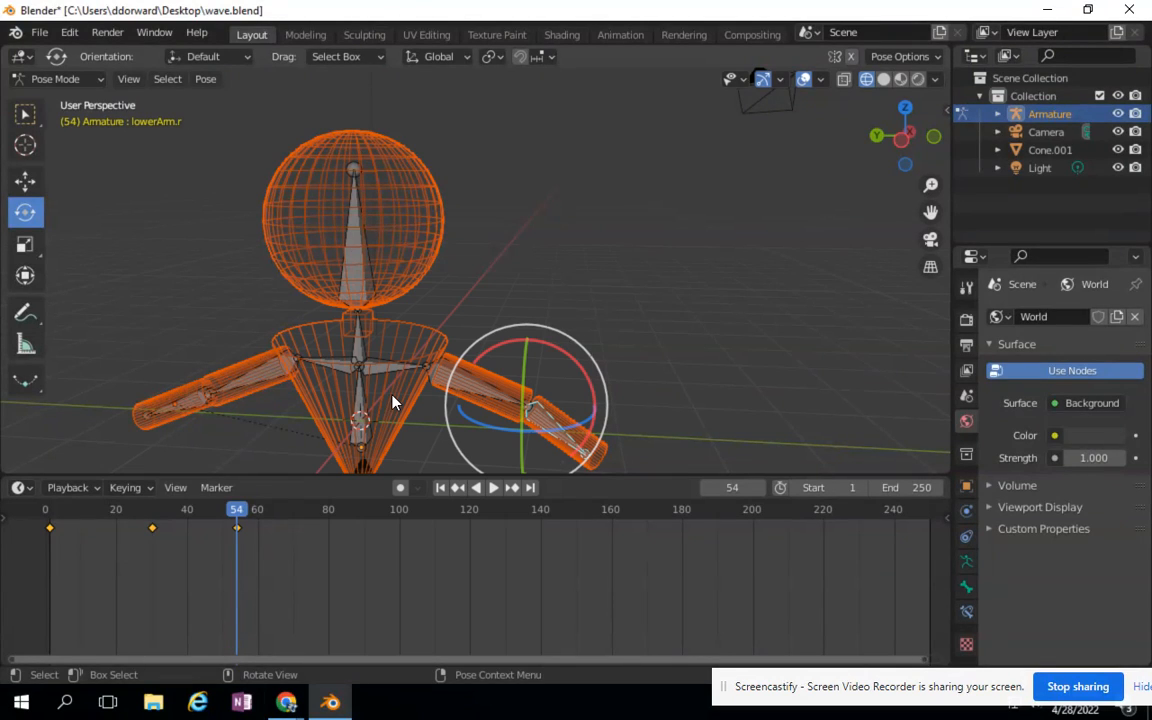
# - At frame 79, rotate the lowerArm.r bone upward and insert a Location & Rotation keyframe for it
pyautogui.click(324, 520)
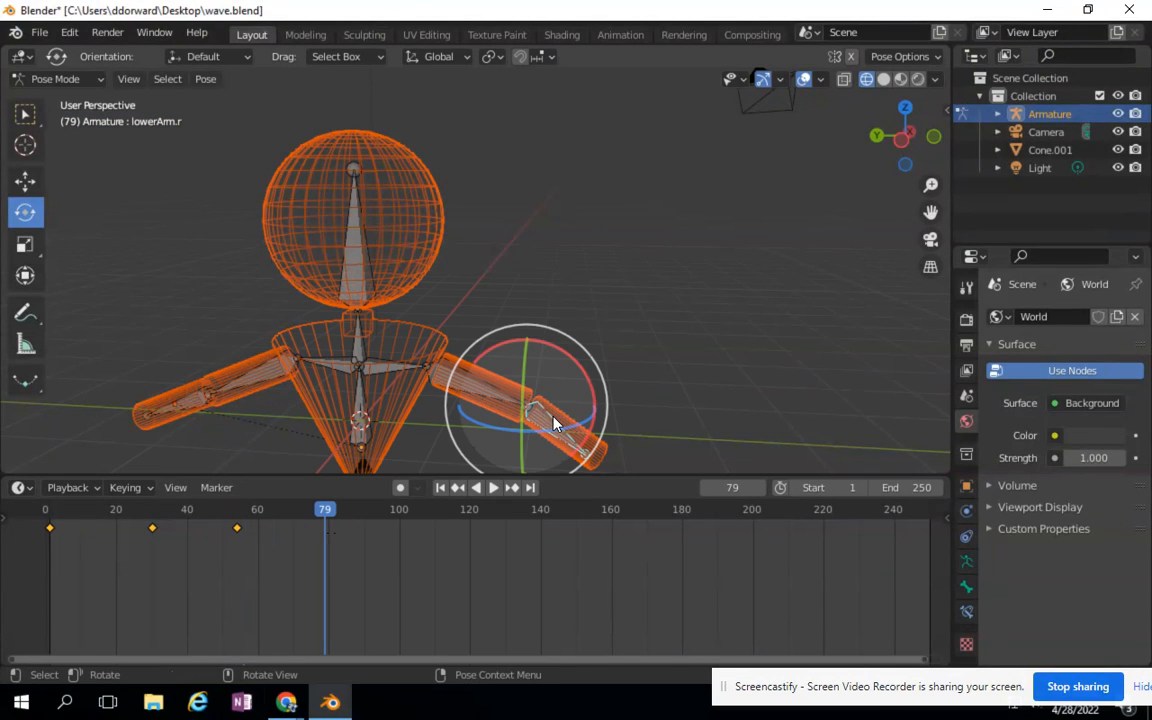
pyautogui.moveTo(598, 405); pyautogui.dragTo(522, 347)
pyautogui.rightClick(510, 385)
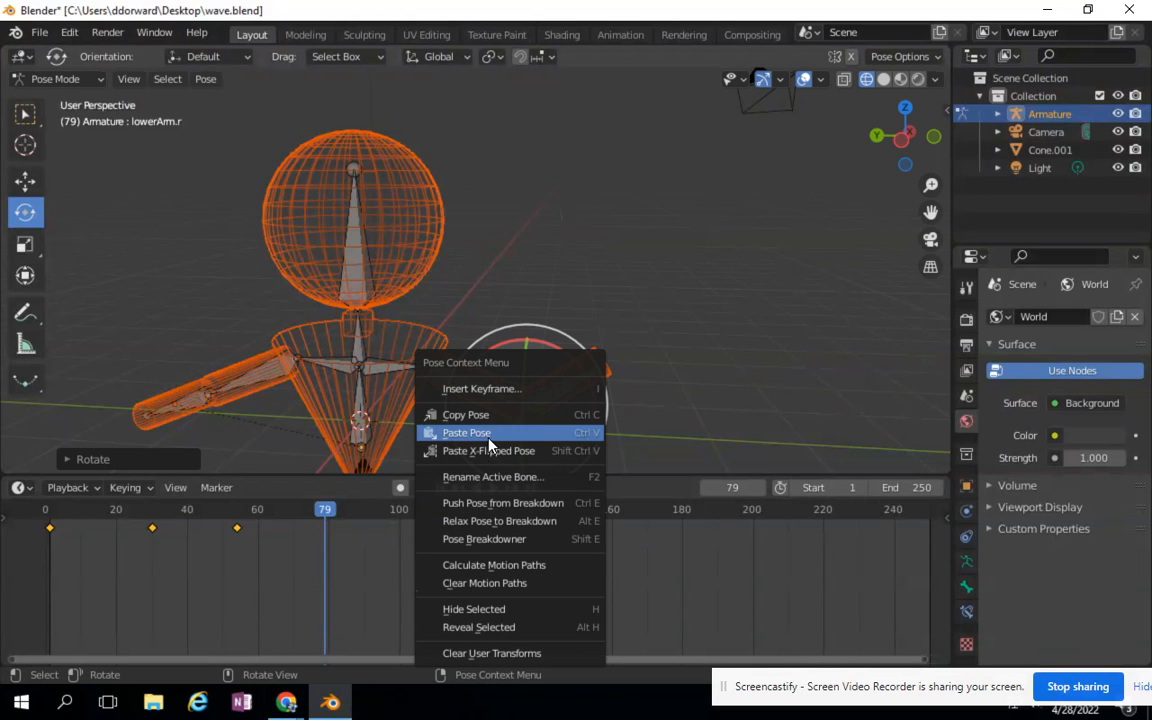
pyautogui.click(485, 389)
pyautogui.click(473, 389)
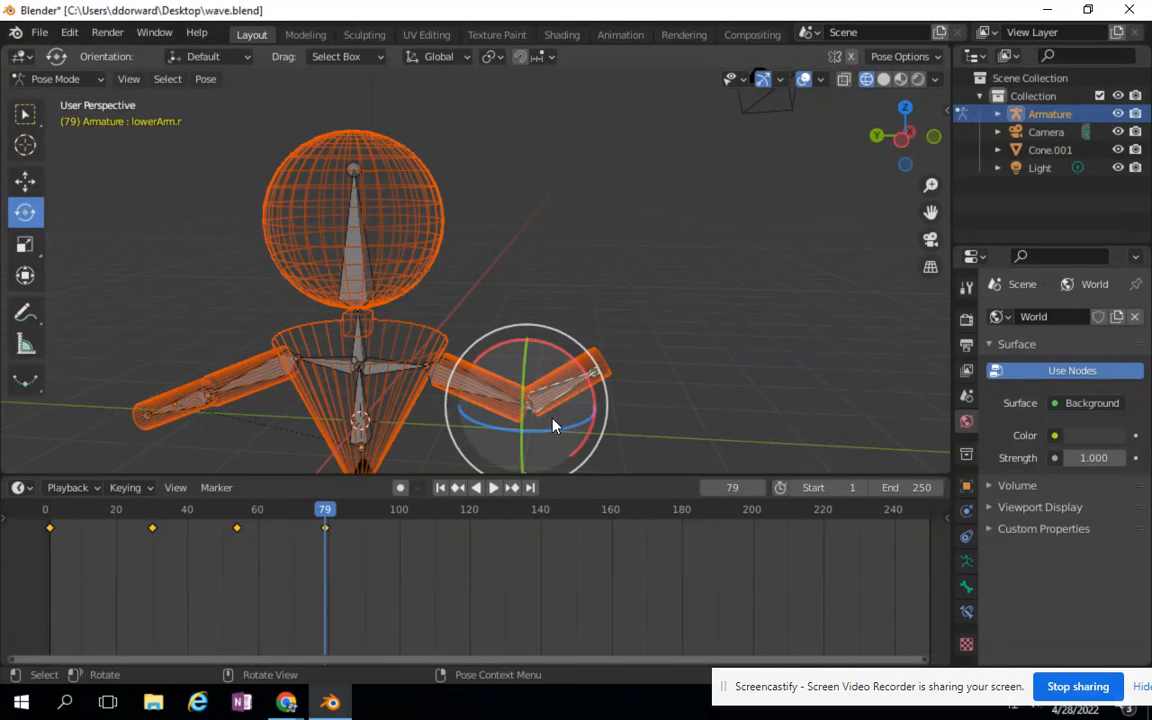
# - At frame 100, rotate the lowerArm.r bone downward below the upper arm's line and keyframe its location and rotation
pyautogui.click(399, 545)
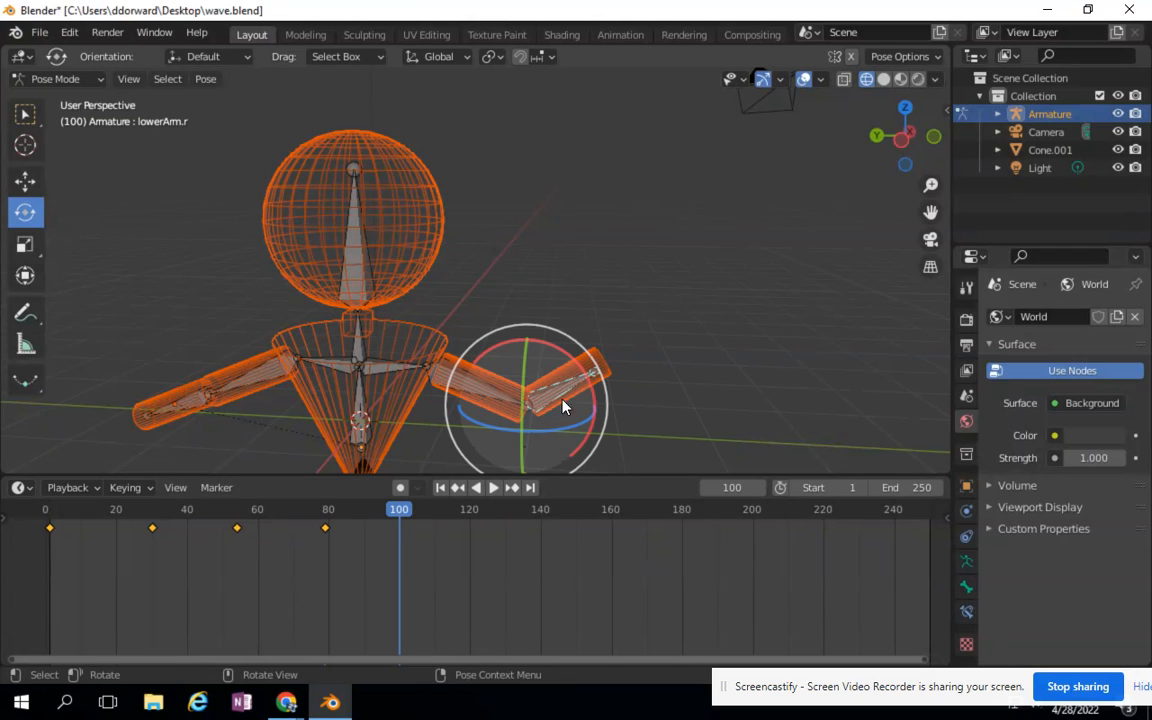
pyautogui.moveTo(586, 373); pyautogui.dragTo(578, 101)
pyautogui.rightClick(485, 397)
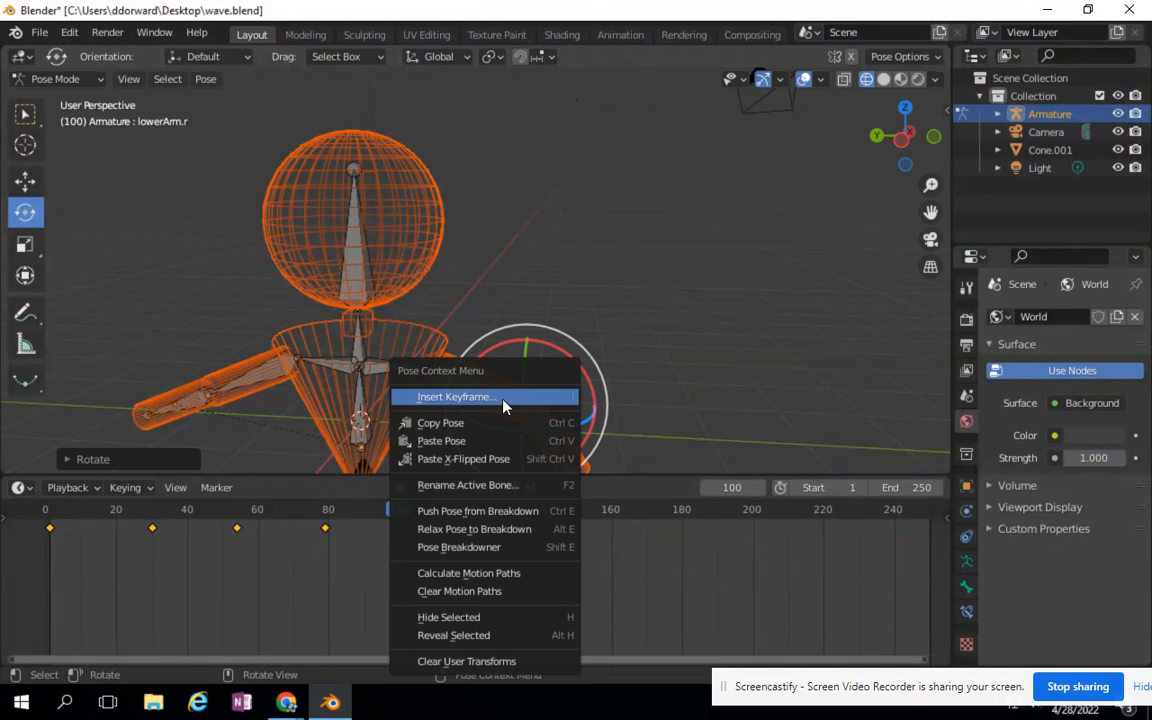
pyautogui.click(500, 397)
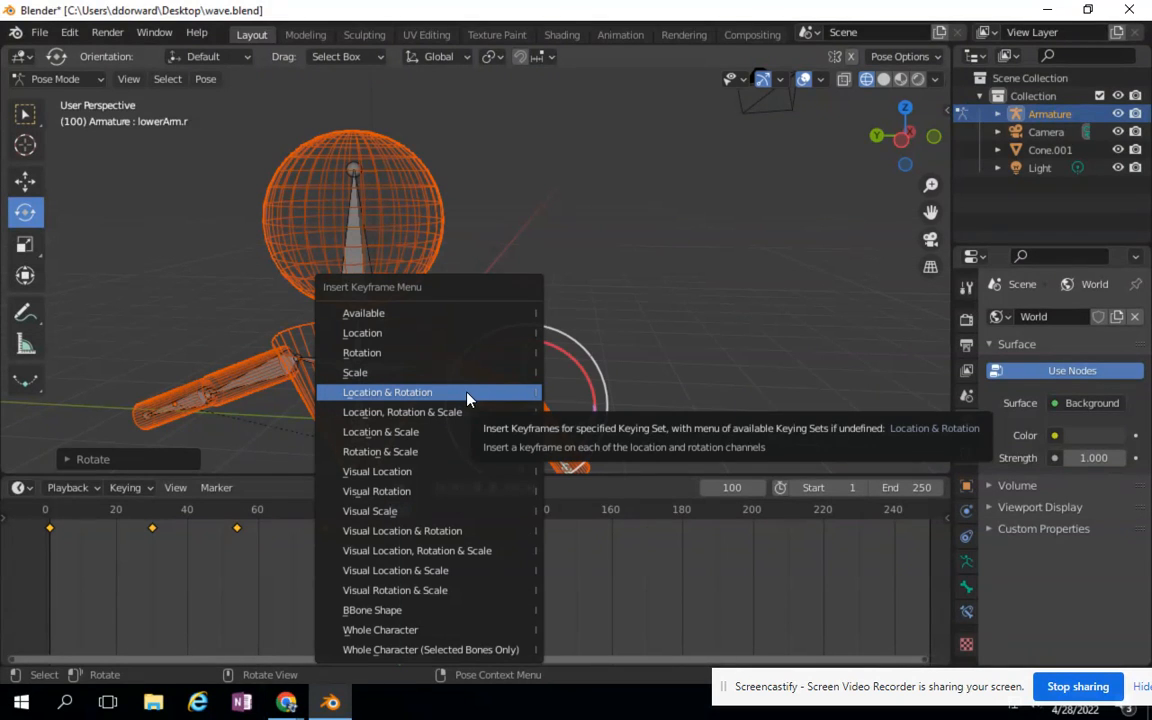
pyautogui.click(500, 394)
# - At frame 119, straighten the lowerArm.r bone in line with the upper arm, keyframe its location and rotation, and return to frame 0
pyautogui.press('space')
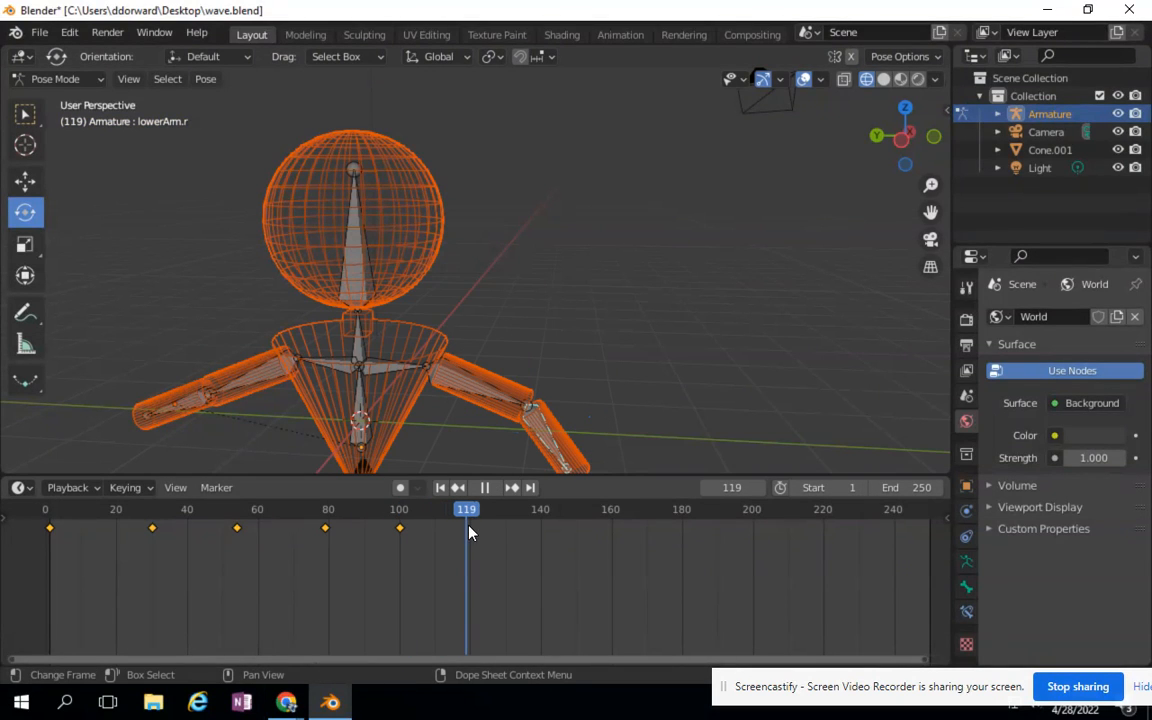
pyautogui.press('space')
pyautogui.moveTo(591, 442); pyautogui.dragTo(597, 392)
pyautogui.rightClick(575, 428)
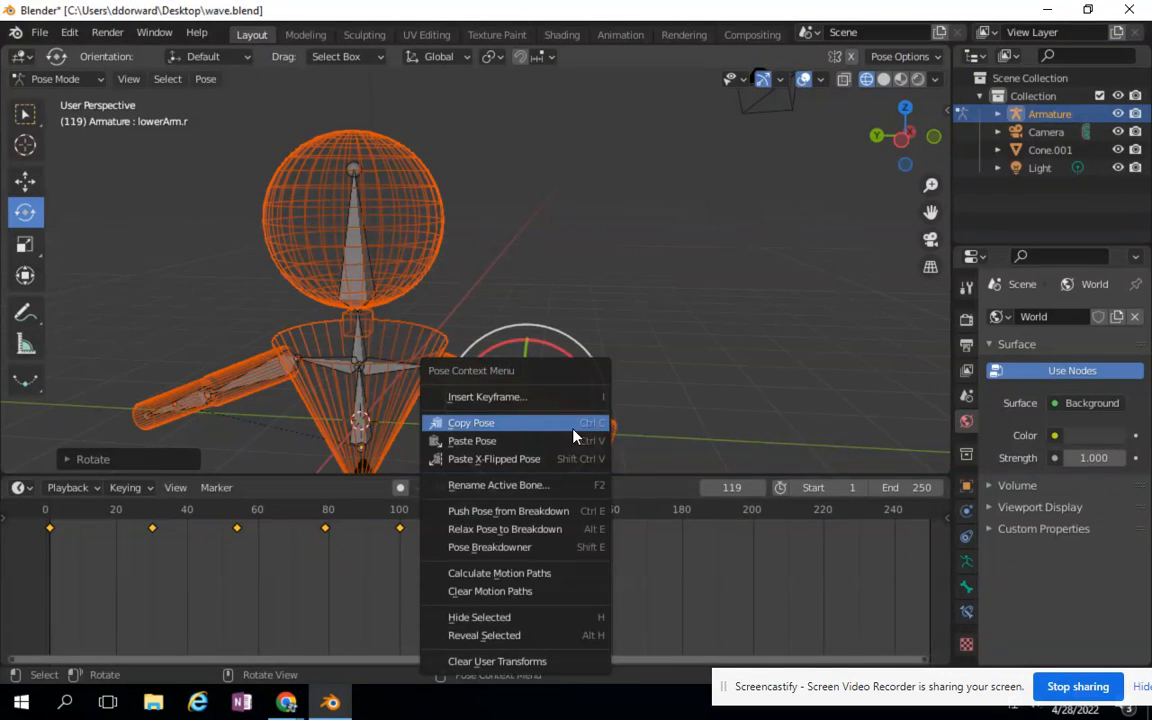
pyautogui.click(531, 399)
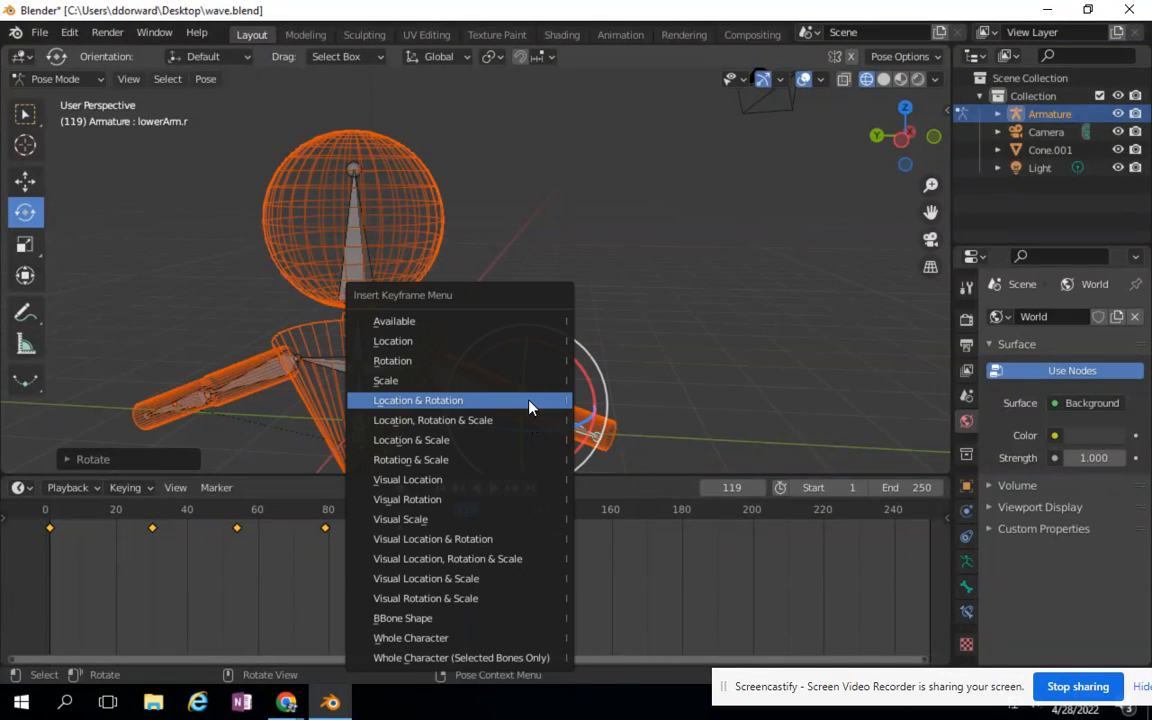
pyautogui.click(469, 401)
pyautogui.moveTo(470, 510); pyautogui.dragTo(45, 585)
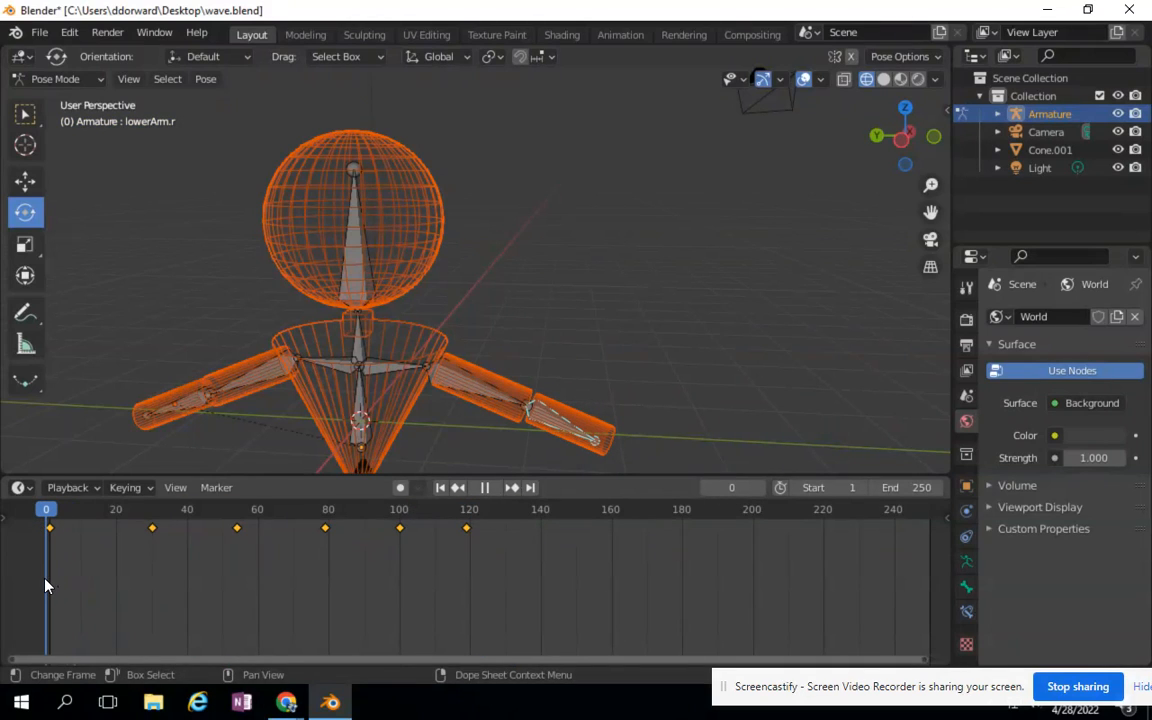
pyautogui.press('space')
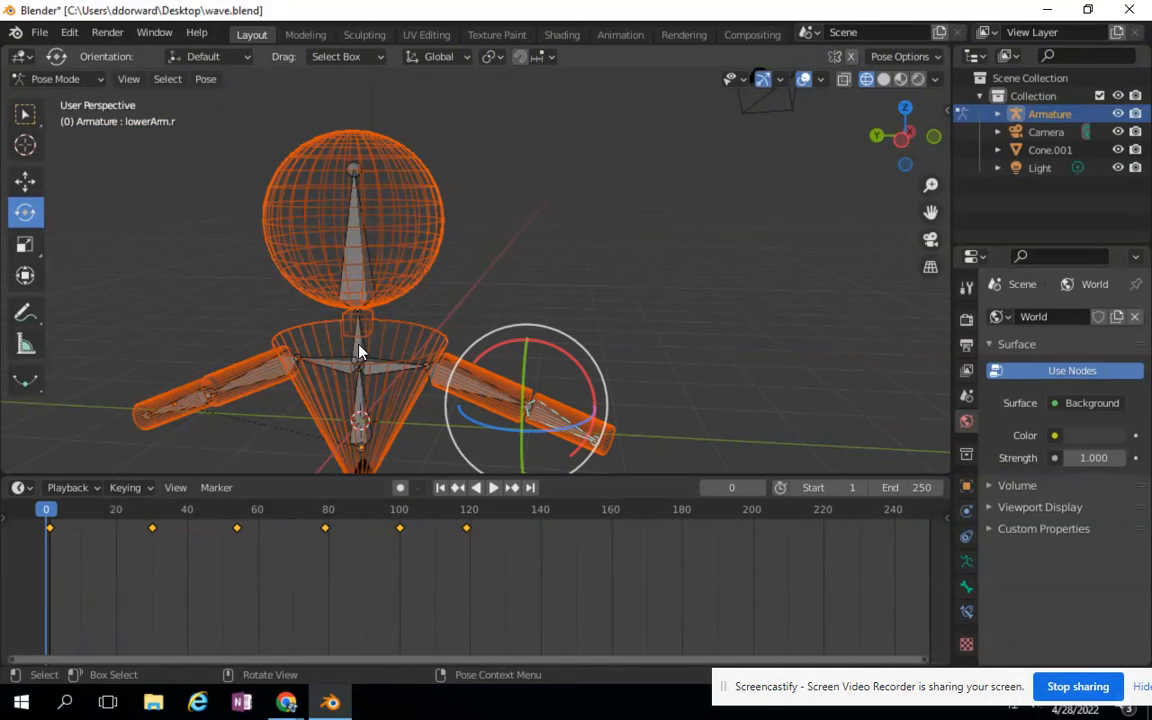
# - At frame 61, turn the head bone sideways around the Z axis toward the waving arm and insert a Location & Rotation keyframe
pyautogui.click(361, 264)
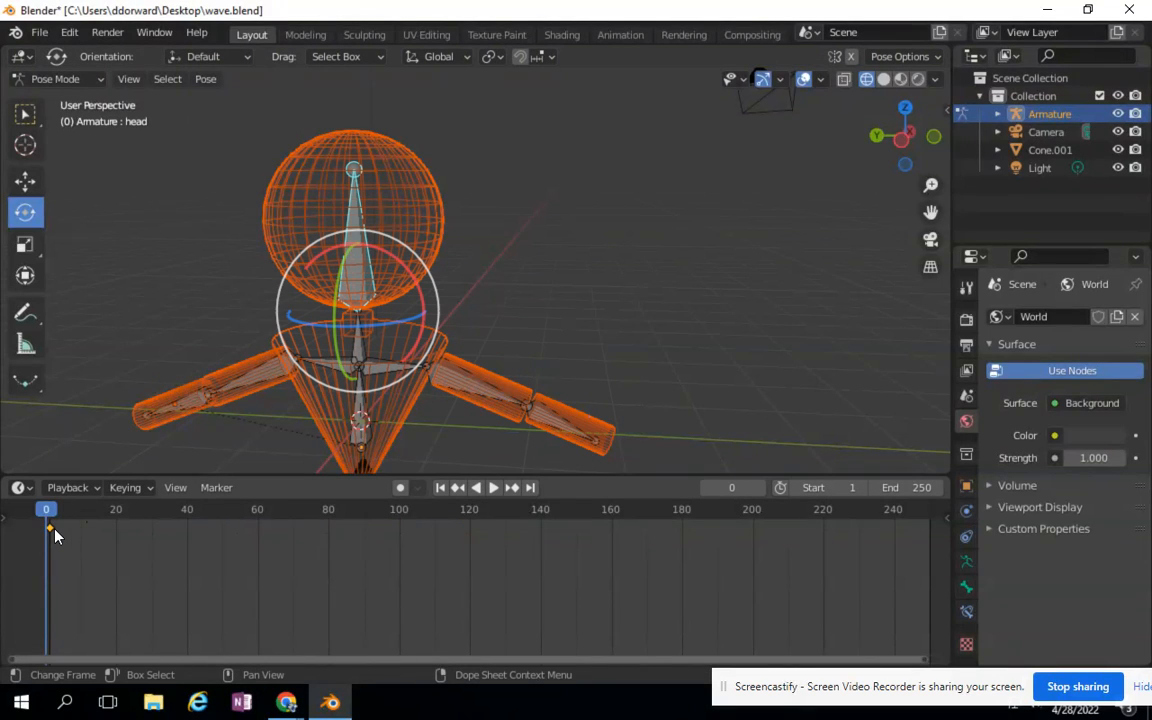
pyautogui.moveTo(46, 517); pyautogui.dragTo(260, 545)
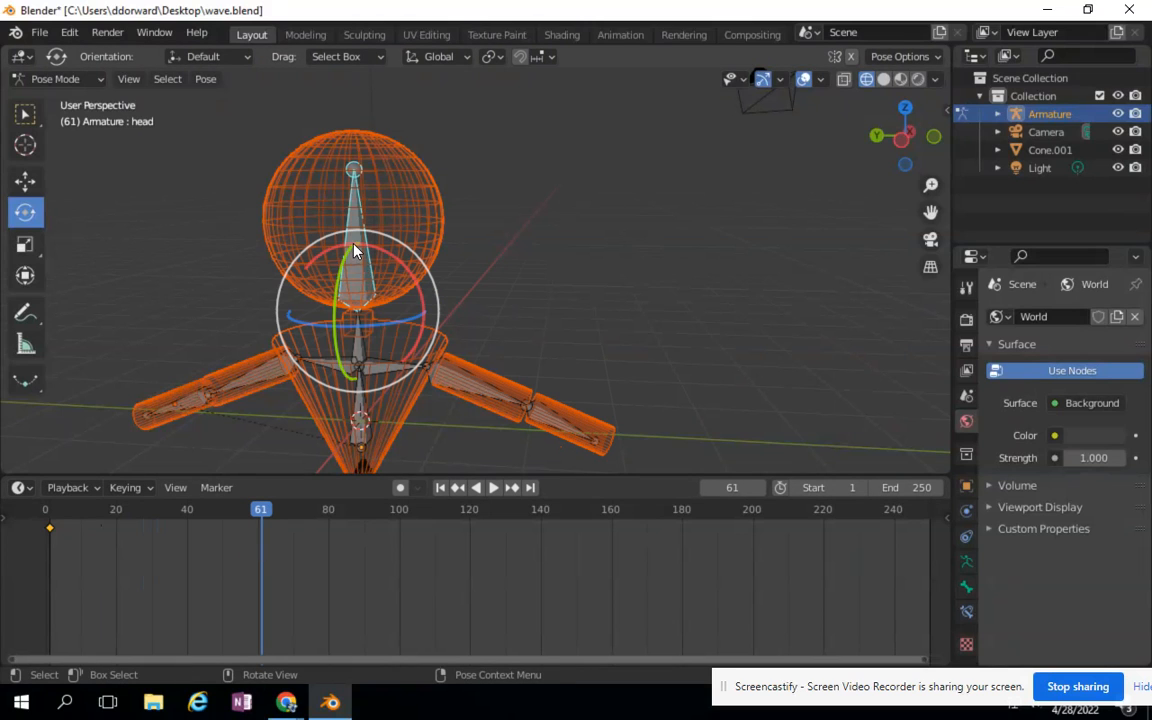
pyautogui.moveTo(360, 329); pyautogui.dragTo(416, 337)
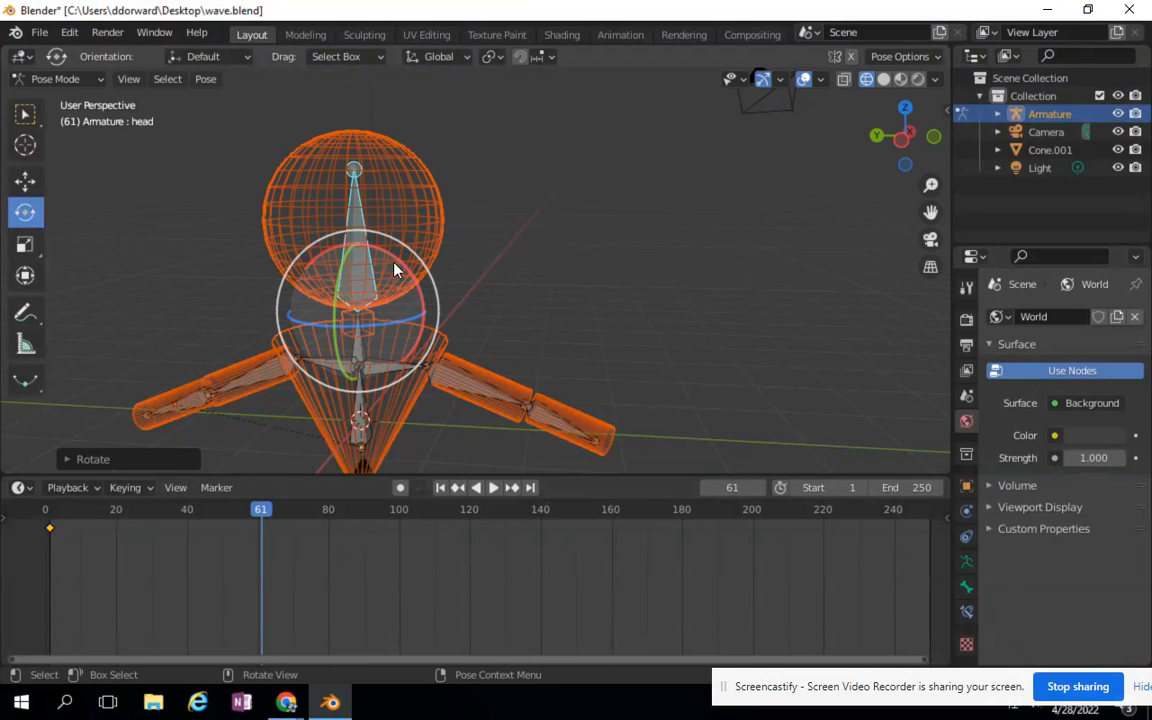
pyautogui.rightClick(350, 257)
pyautogui.click(290, 258)
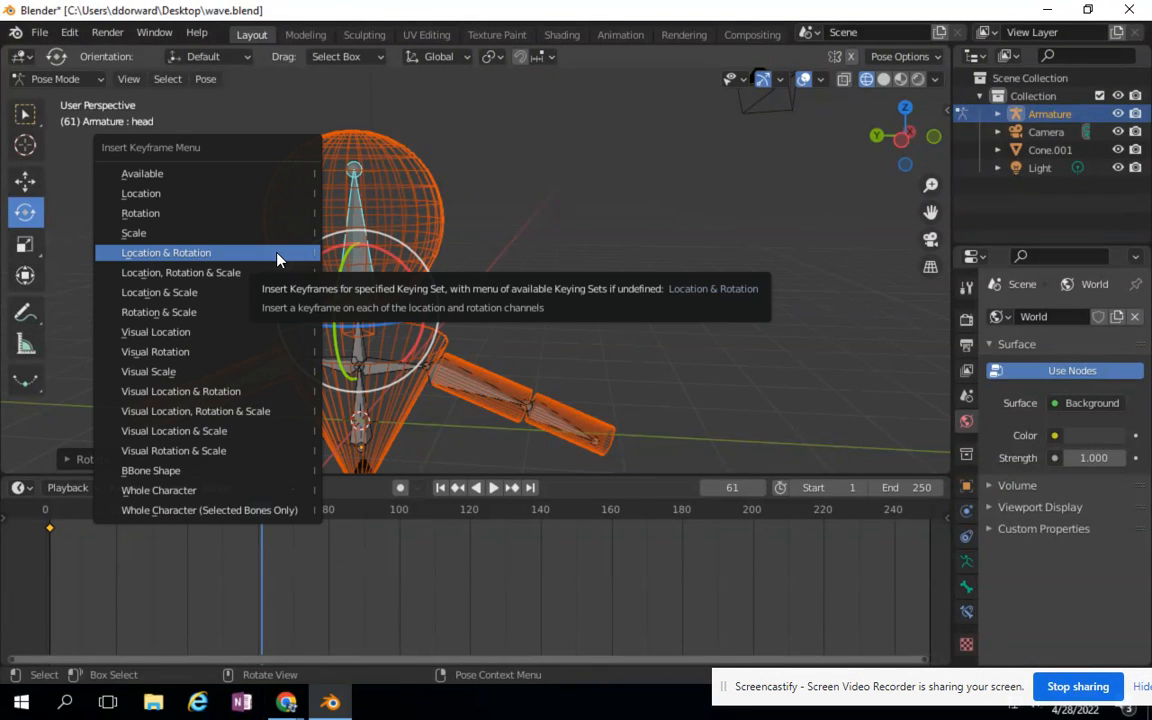
pyautogui.click(173, 254)
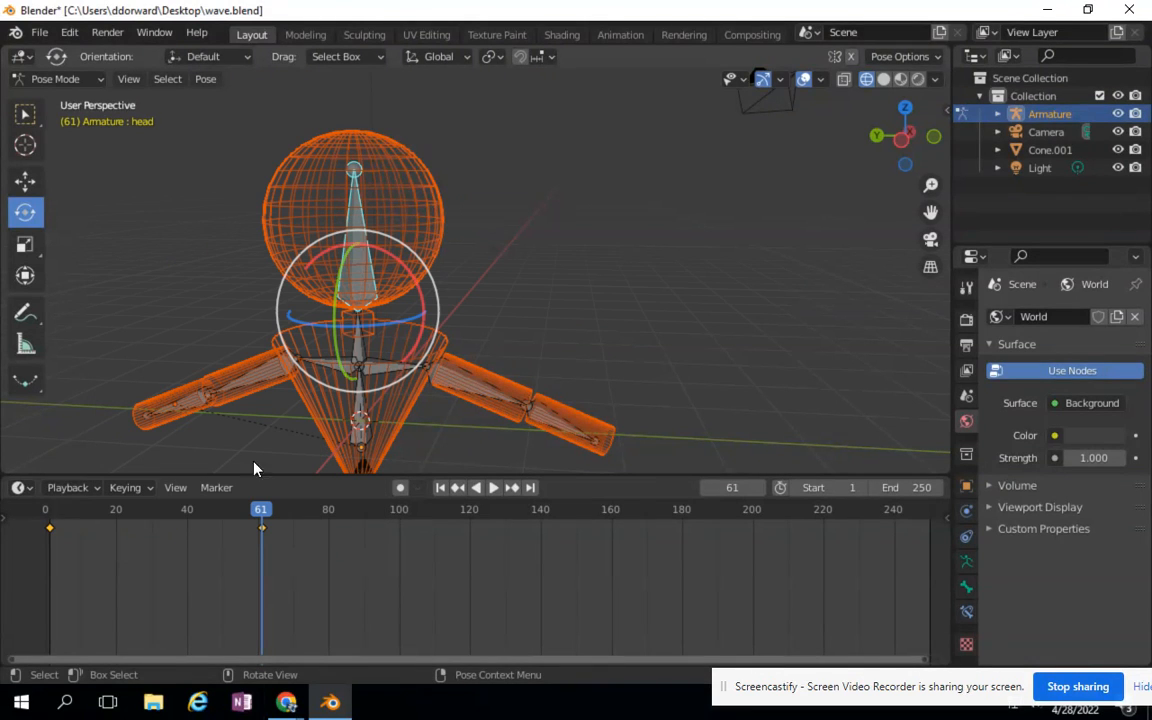
# - Play the animation from frame 0 in Material Preview shading to check the arm wave and head turn
pyautogui.moveTo(266, 514); pyautogui.dragTo(5, 515)
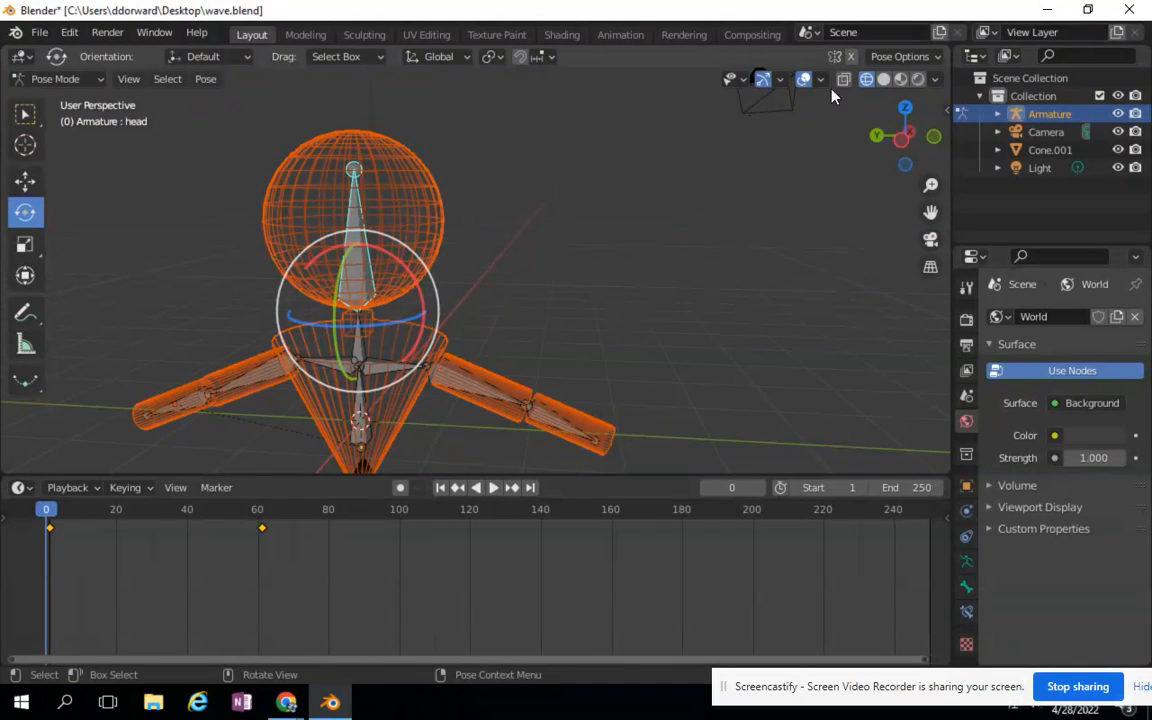
pyautogui.click(900, 80)
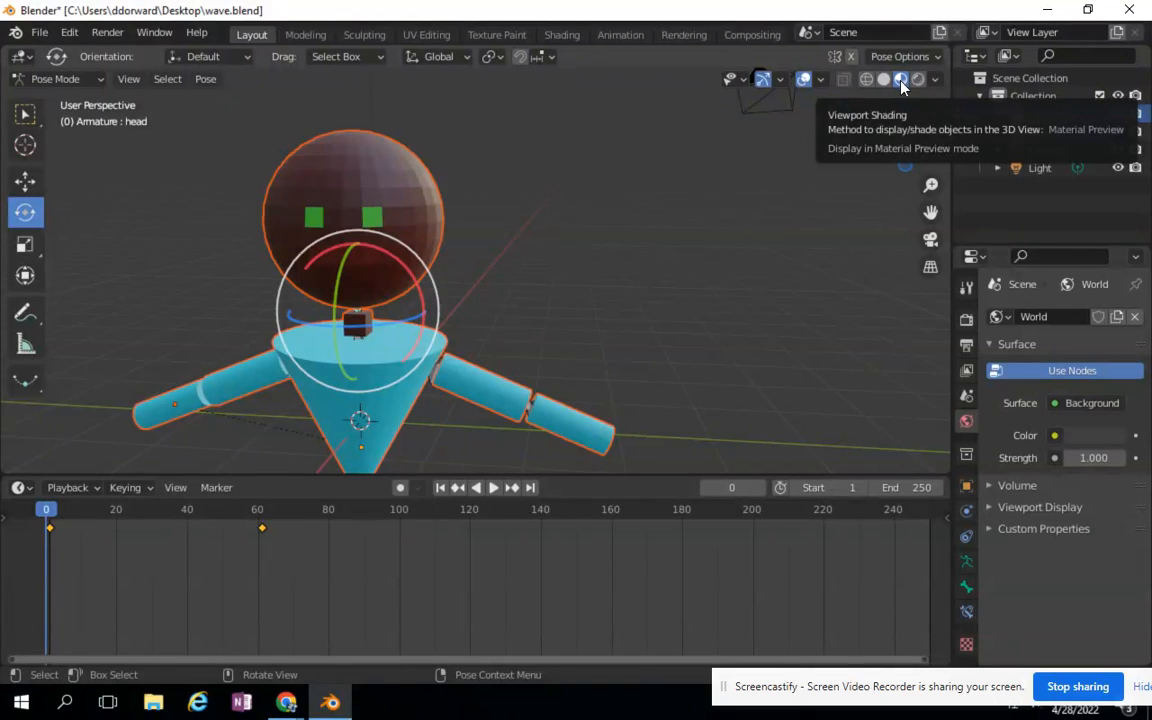
pyautogui.click(486, 487)
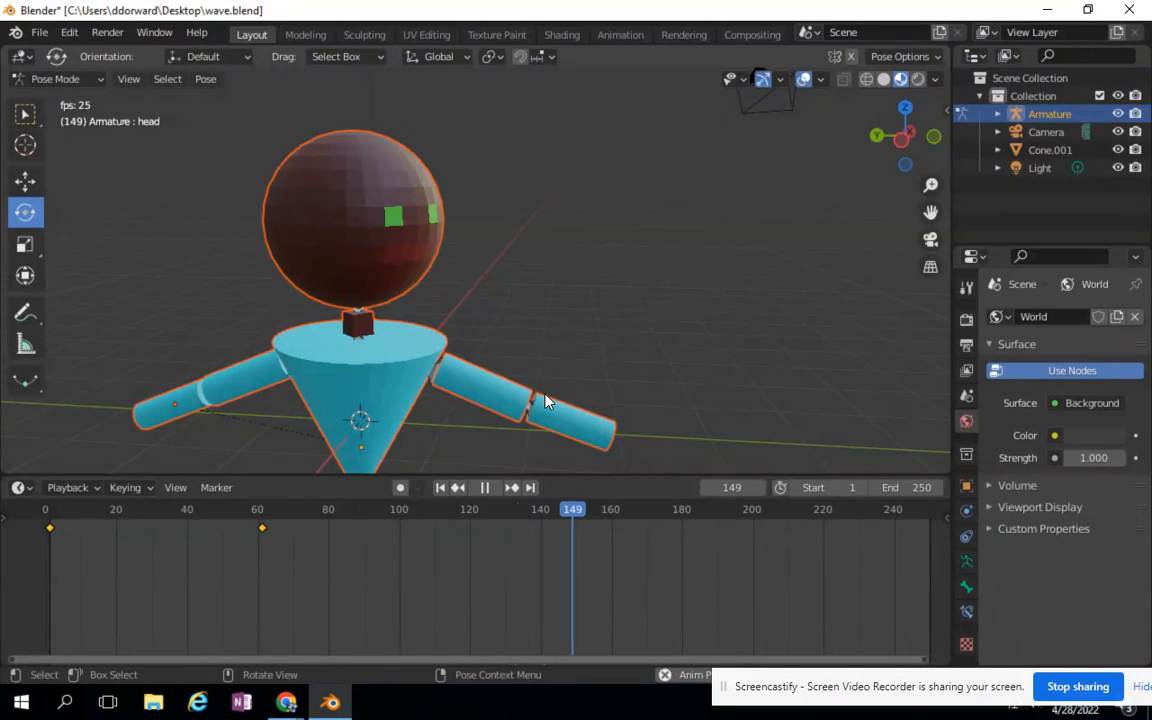
pyautogui.click(485, 489)
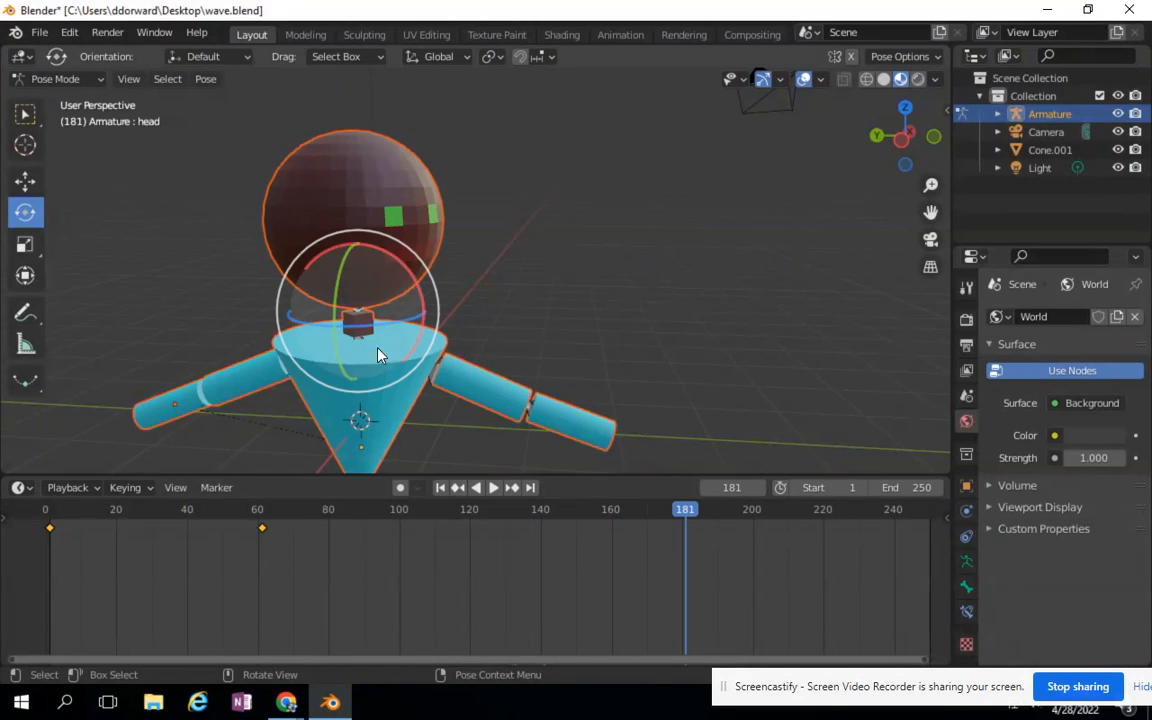
# - In Wireframe shading at frame 100, try turning the head bone toward the opposite side and keyframing its location and rotation
pyautogui.click(866, 79)
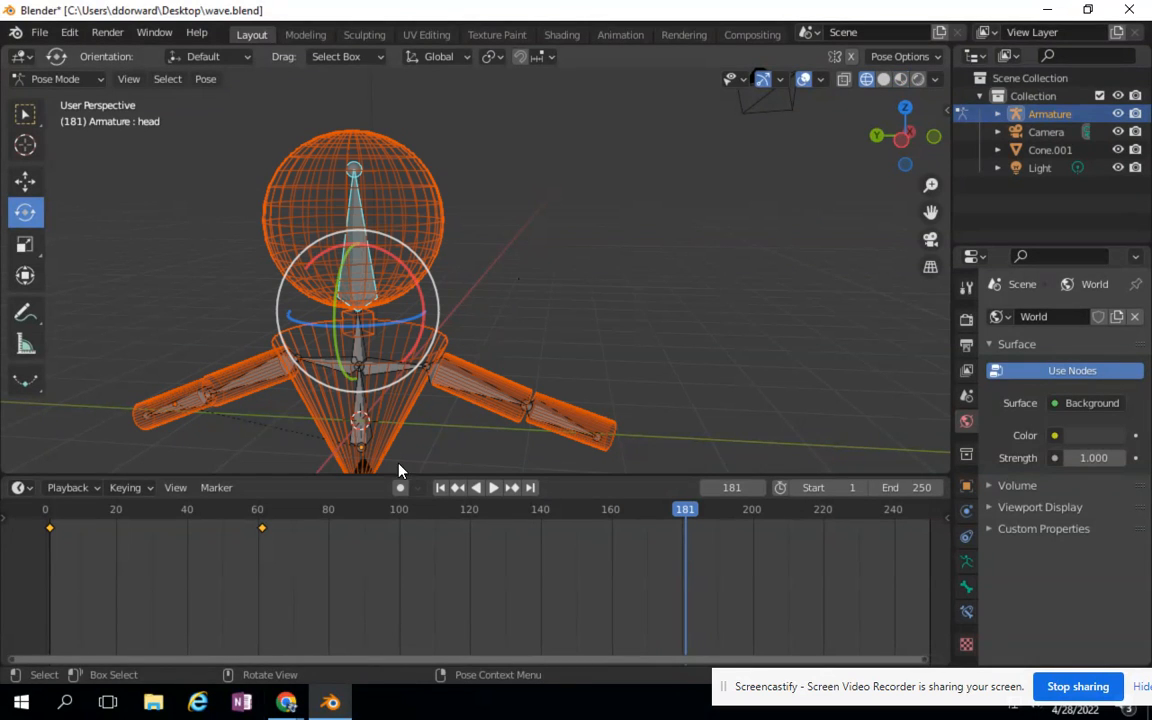
pyautogui.moveTo(645, 510); pyautogui.dragTo(399, 513)
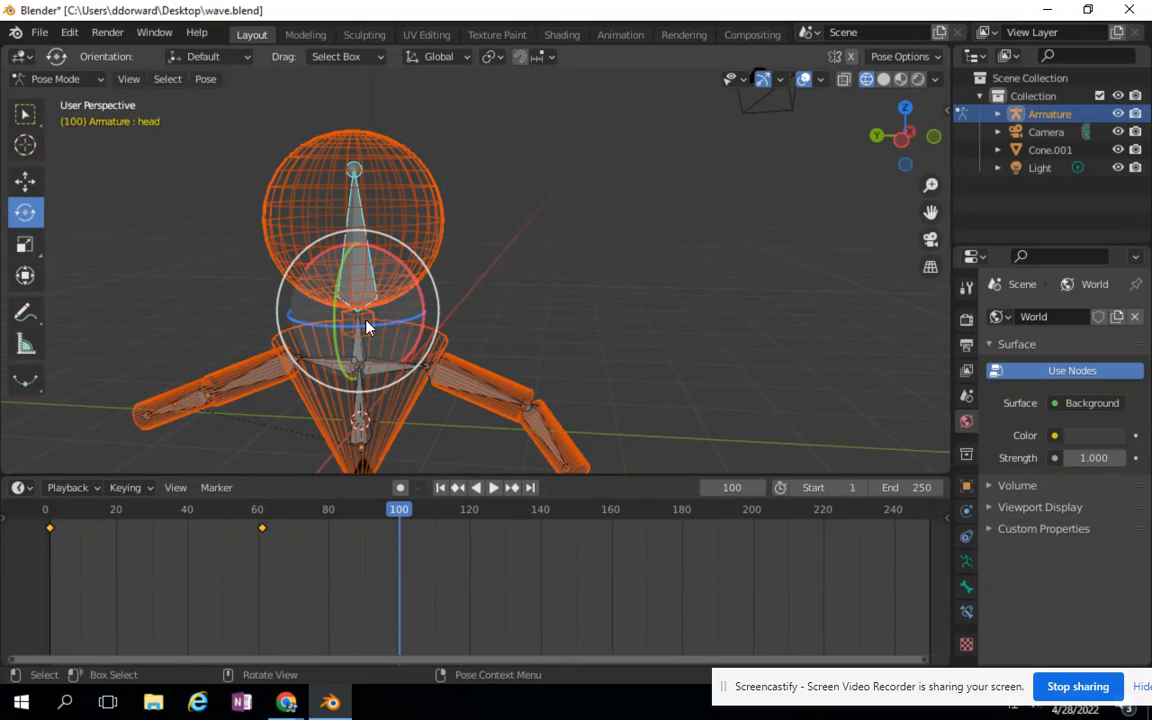
pyautogui.moveTo(385, 328); pyautogui.dragTo(321, 334)
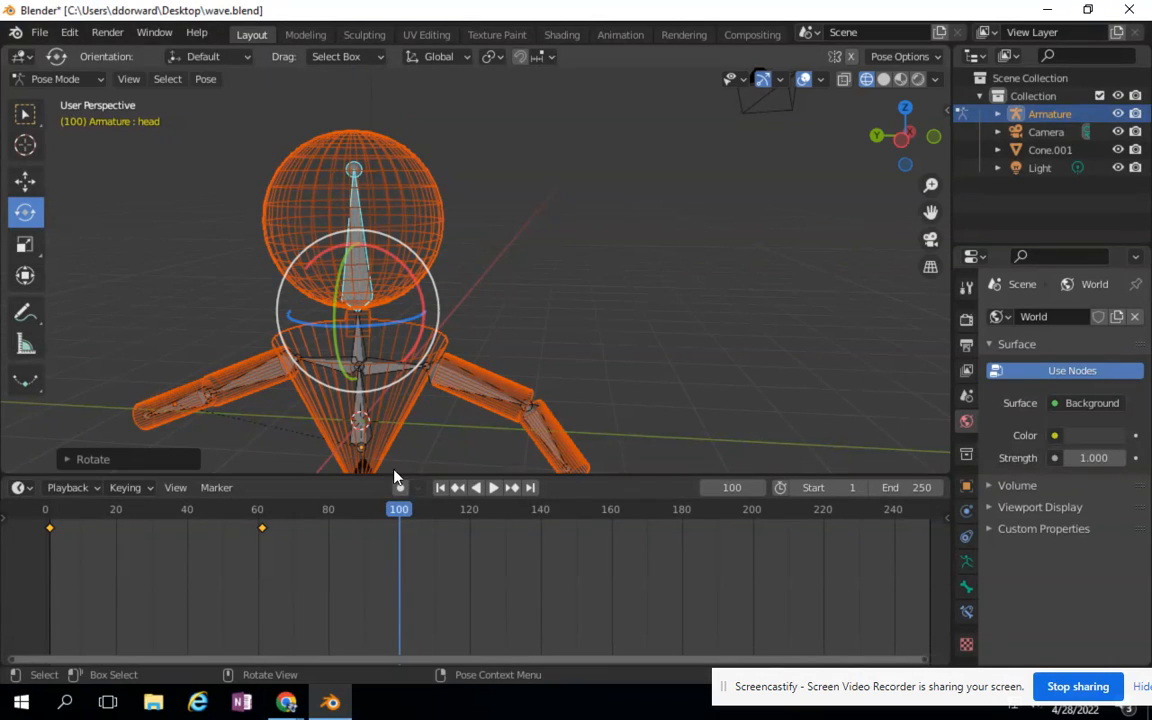
pyautogui.rightClick(349, 303)
pyautogui.click(319, 279)
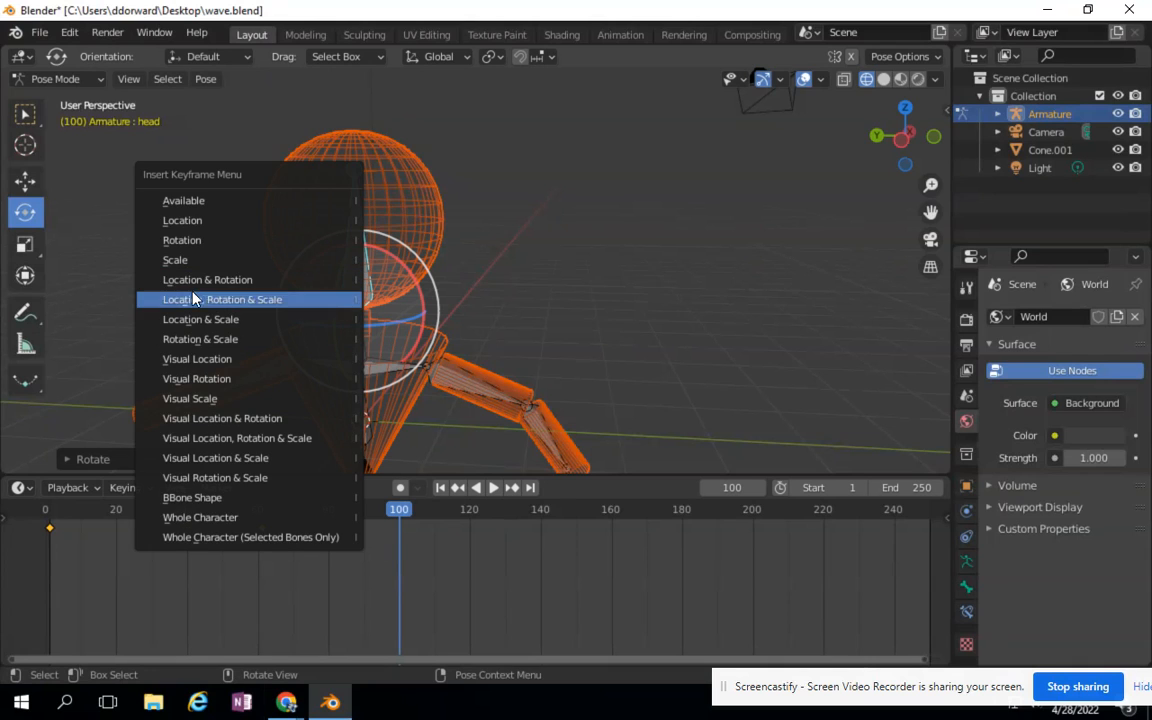
pyautogui.click(239, 281)
# - Switch back to Material Preview shading and replay the animation from the first frame to check the second head turn
pyautogui.click(900, 79)
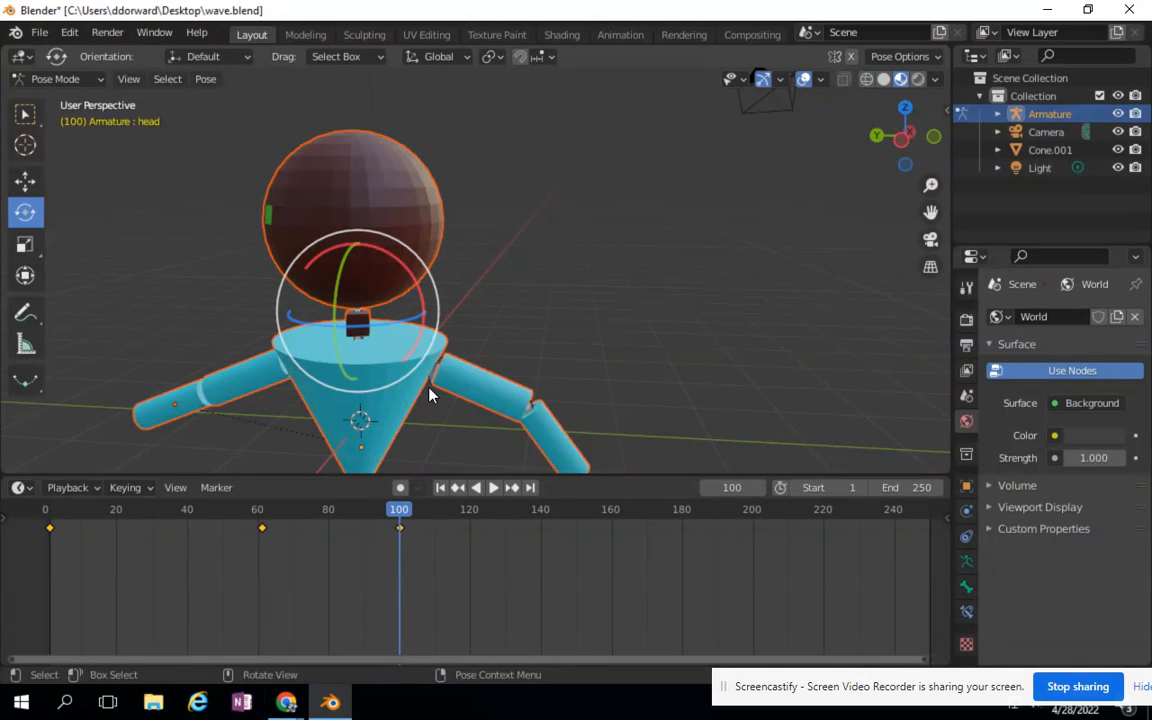
pyautogui.click(440, 487)
pyautogui.click(493, 487)
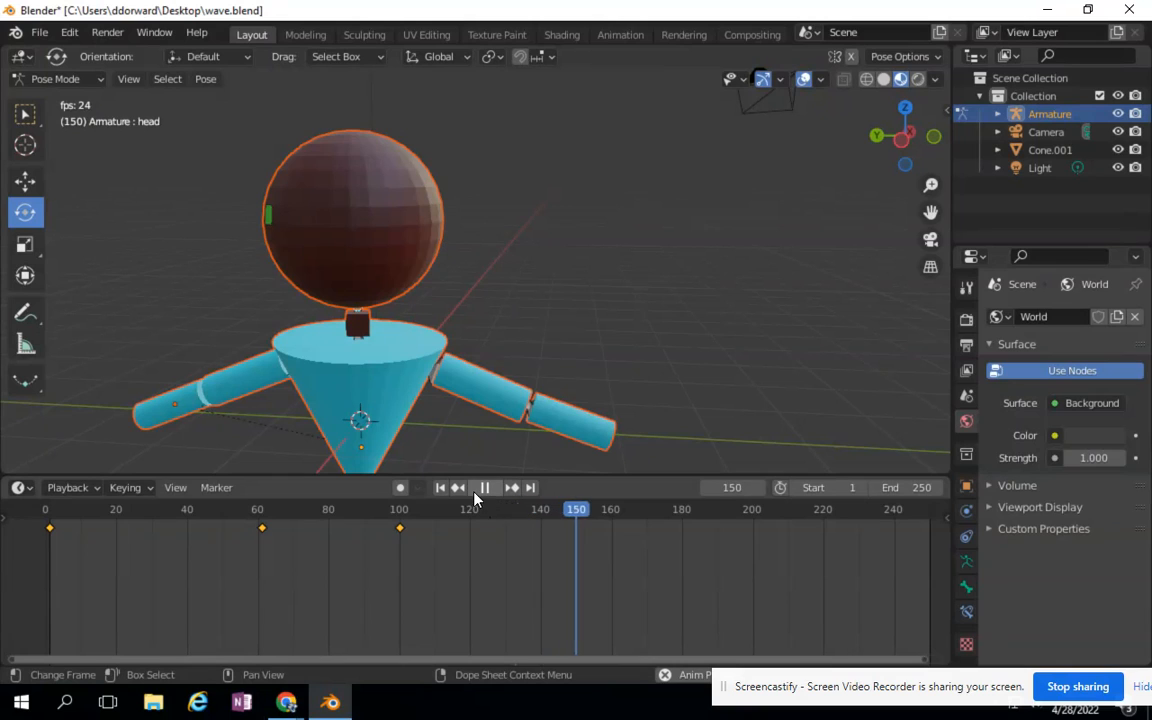
pyautogui.click(485, 488)
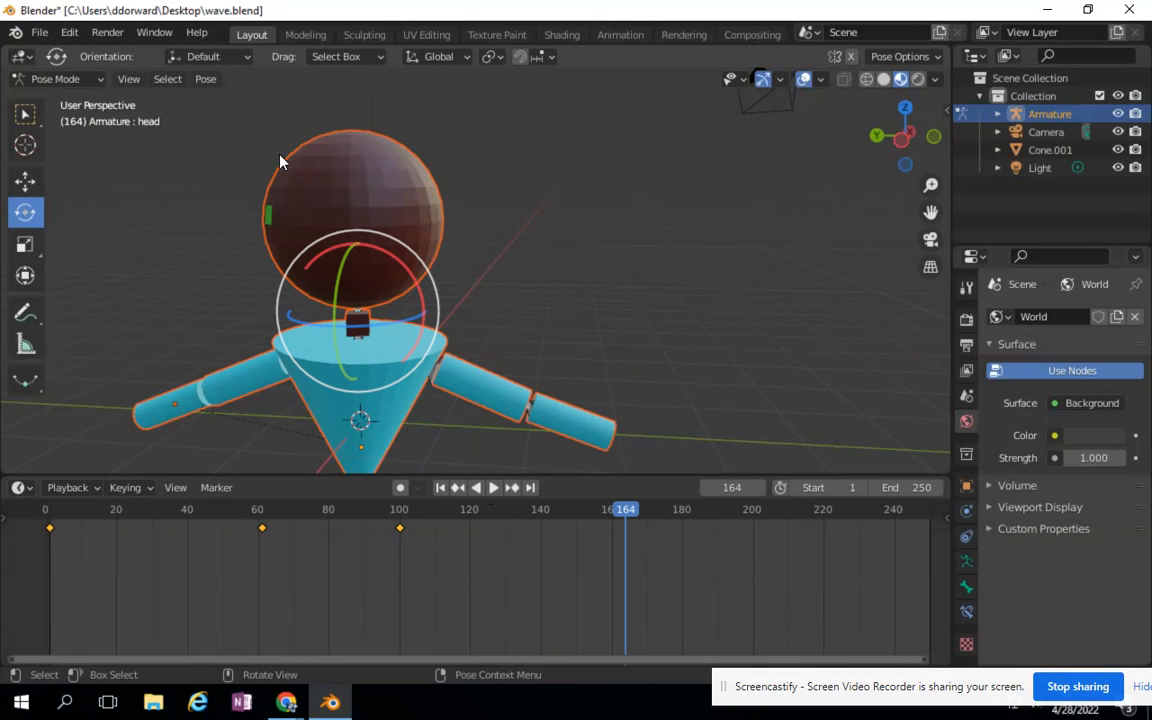
# - Delete the head bone's keyframe at frame 100 and re-key its location and rotation there with the head turned to face forward
pyautogui.click(400, 529)
pyautogui.moveTo(603, 524); pyautogui.dragTo(403, 522)
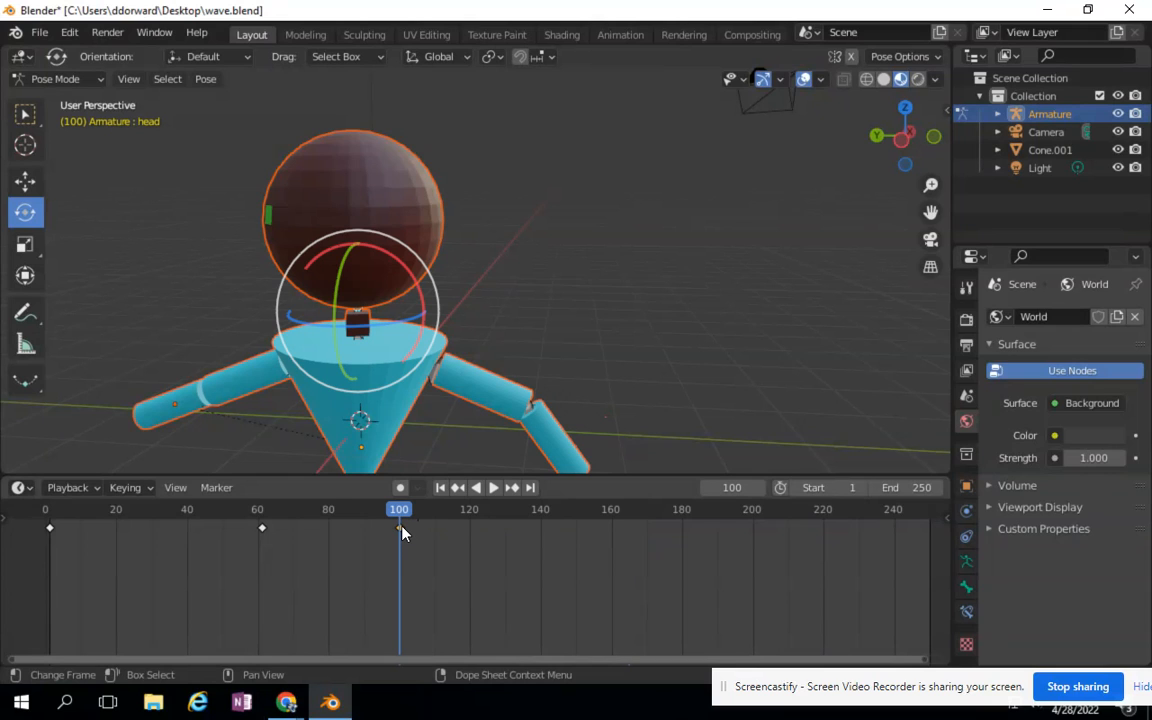
pyautogui.press('Delete')
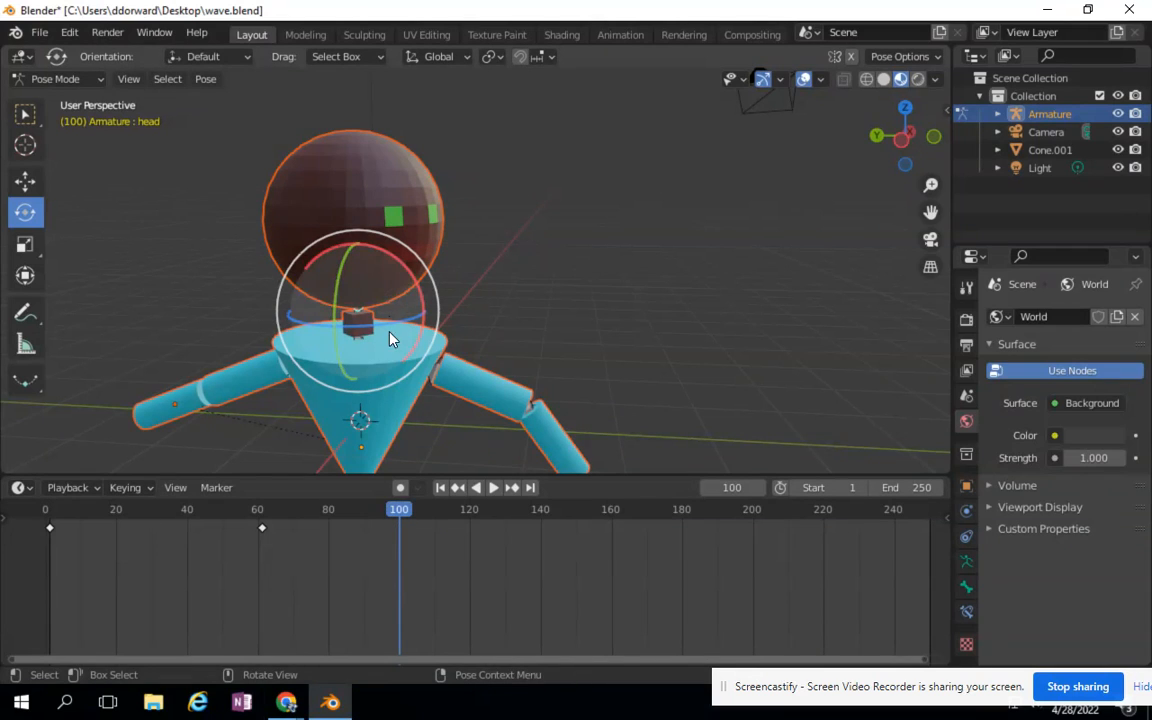
pyautogui.moveTo(390, 336); pyautogui.dragTo(367, 336)
pyautogui.rightClick(330, 284)
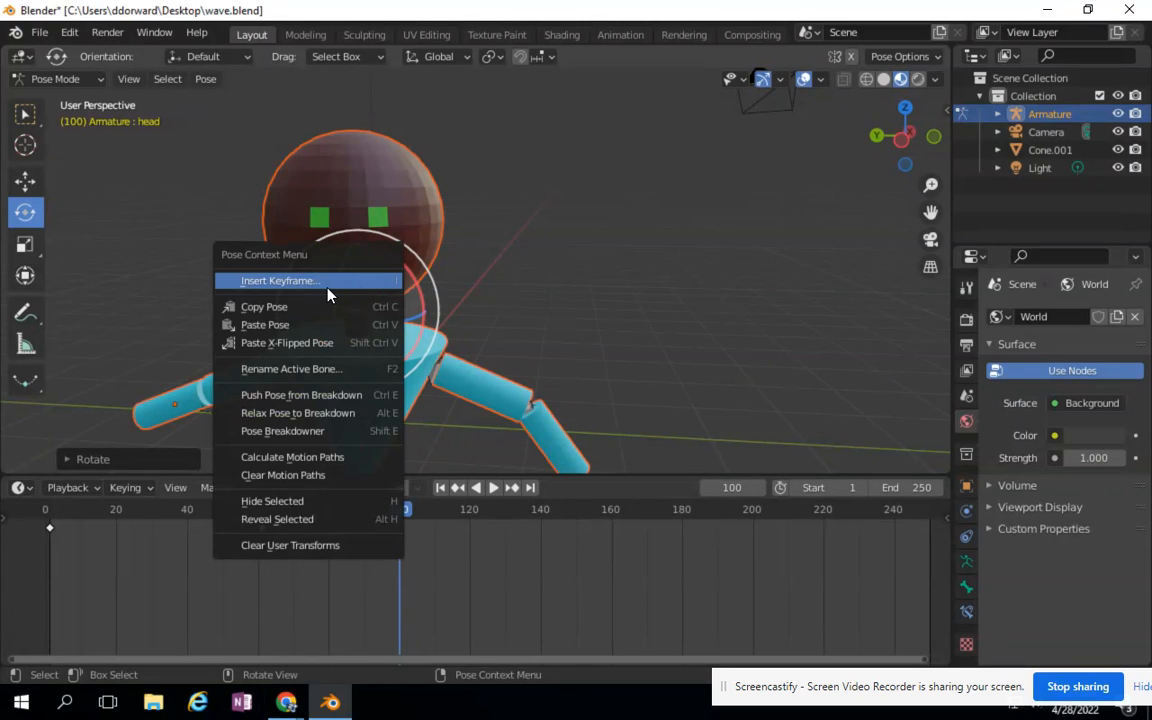
pyautogui.click(328, 289)
pyautogui.click(216, 284)
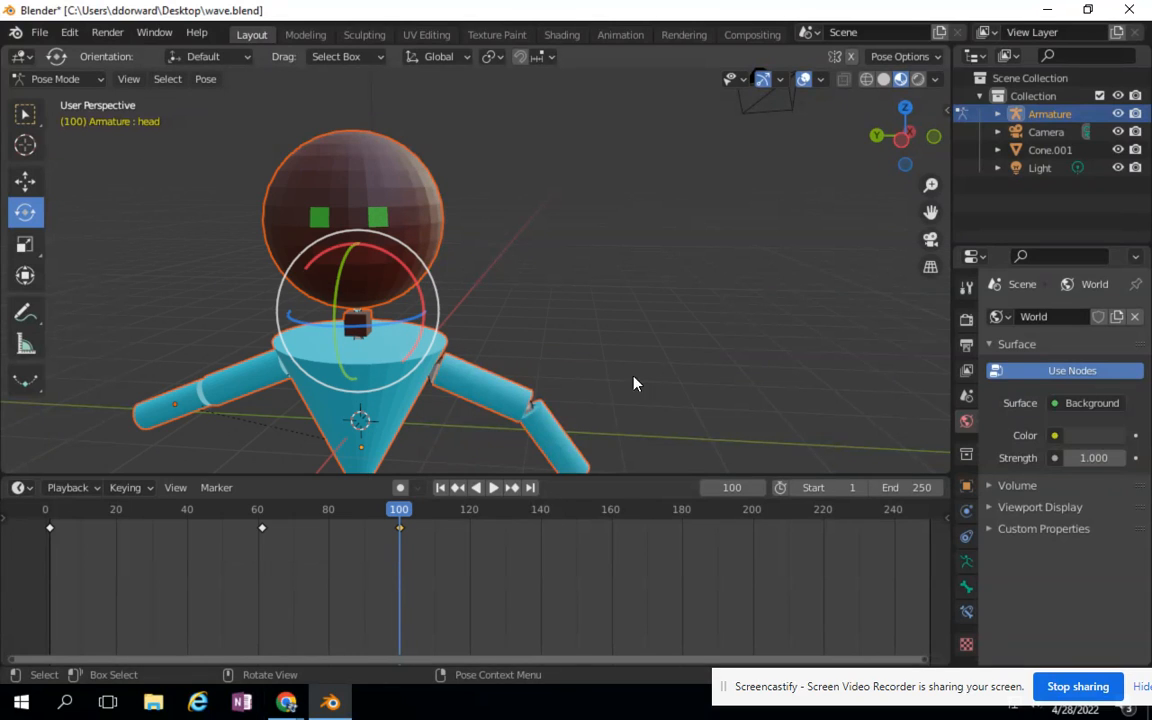